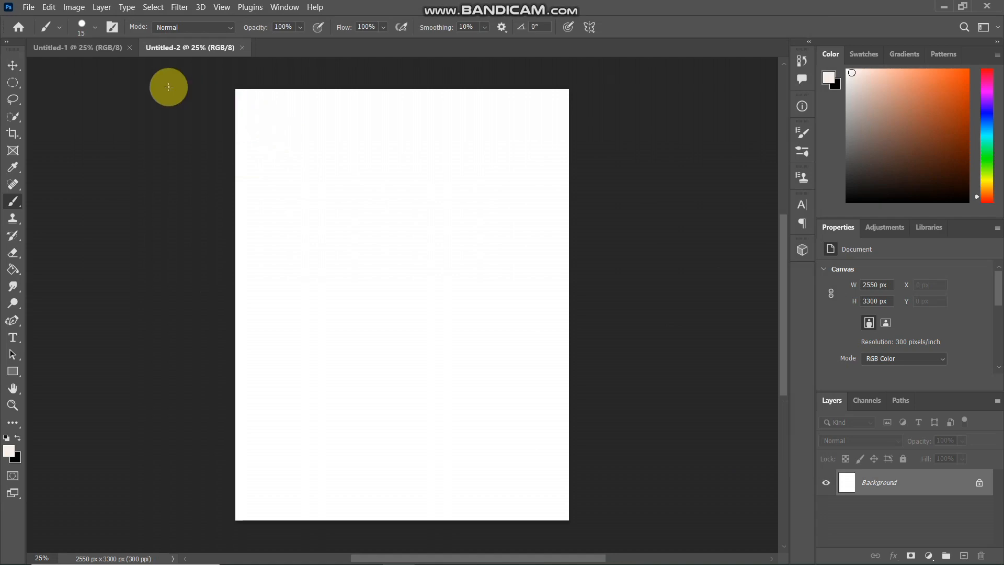
- Close the Untitled-1 document and place the mountain sunset photo from the desktop into Untitled-2
{"action": "left_click", "coordinate": [129, 48]}
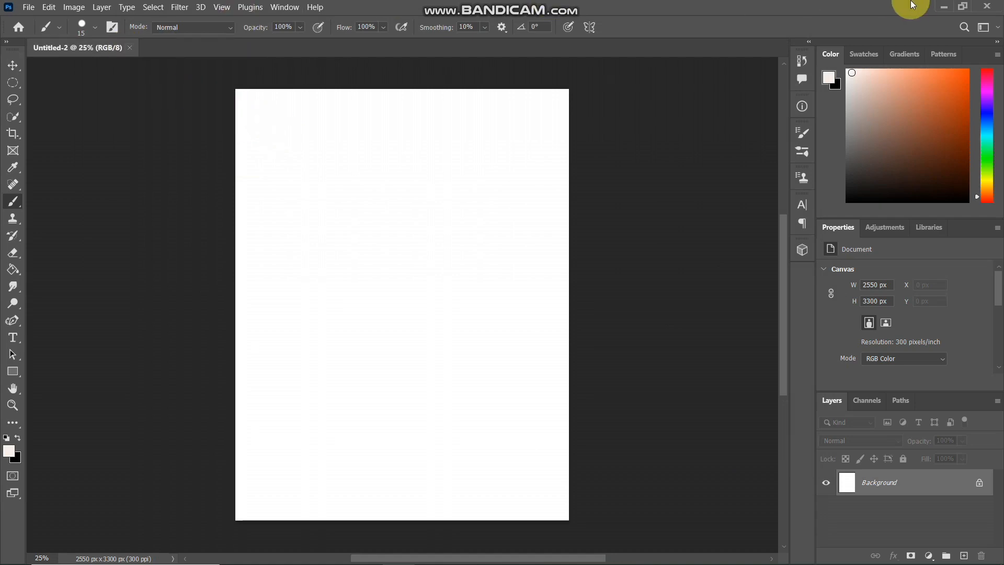
{"action": "left_click", "coordinate": [948, 5]}
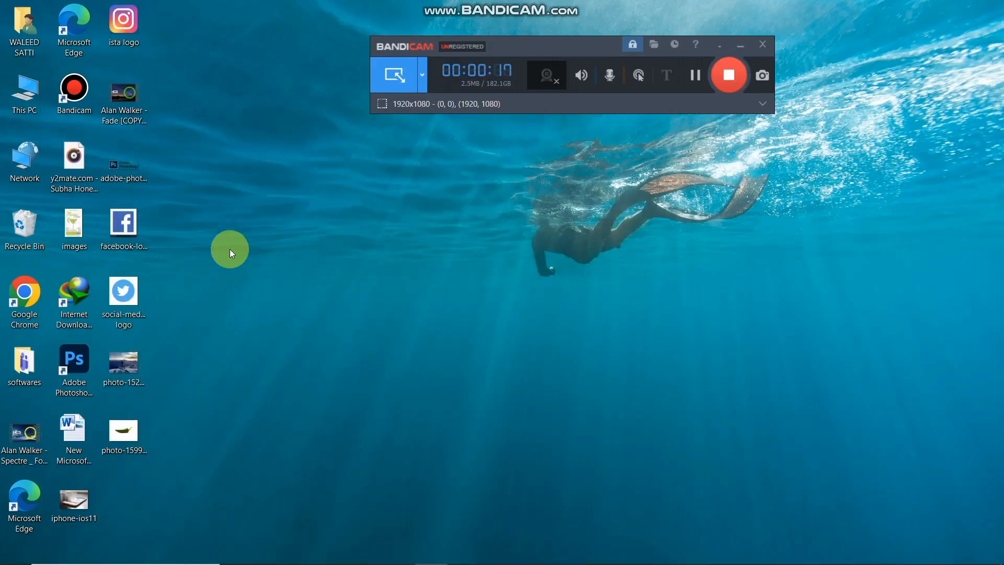
{"action": "left_click_drag", "start_coordinate": [135, 368], "coordinate": [377, 276]}
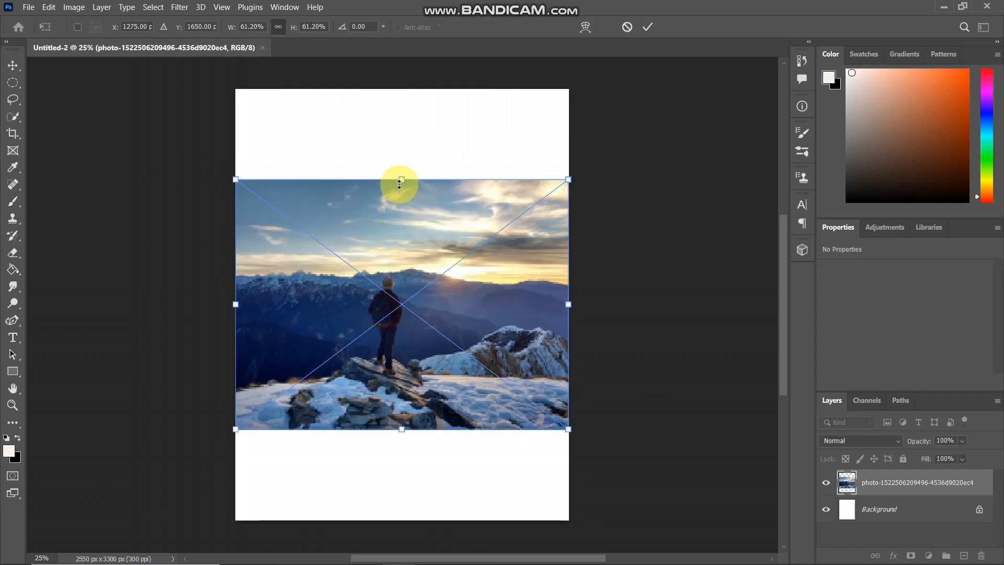
- Stretch the placed mountain photo vertically and slightly wider so it covers the whole canvas, and commit the transform
{"action": "left_click_drag", "start_coordinate": [401, 180], "coordinate": [400, 93]}
{"action": "left_click_drag", "start_coordinate": [401, 429], "coordinate": [401, 528]}
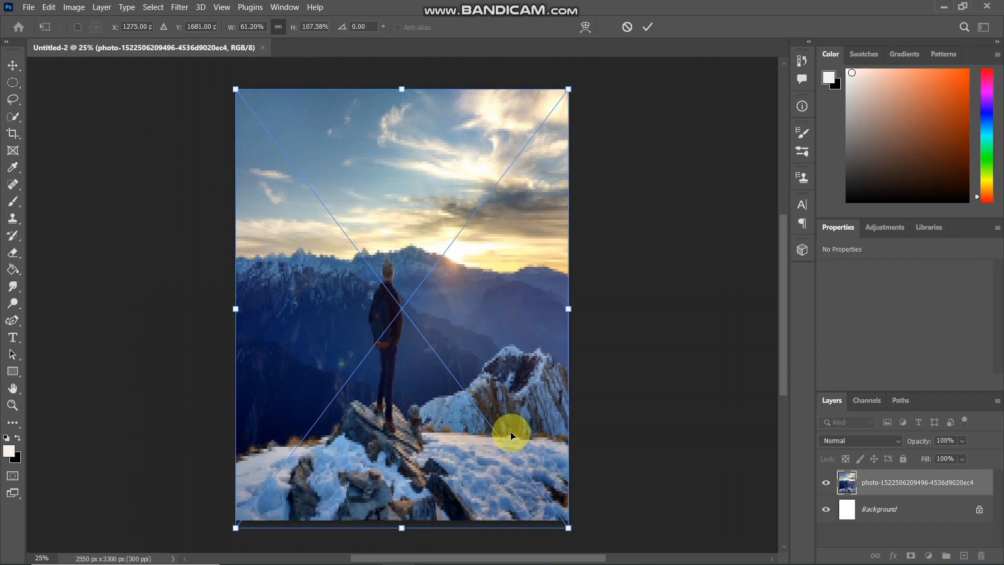
{"action": "left_click_drag", "start_coordinate": [570, 310], "coordinate": [577, 312]}
{"action": "key", "text": "Return"}
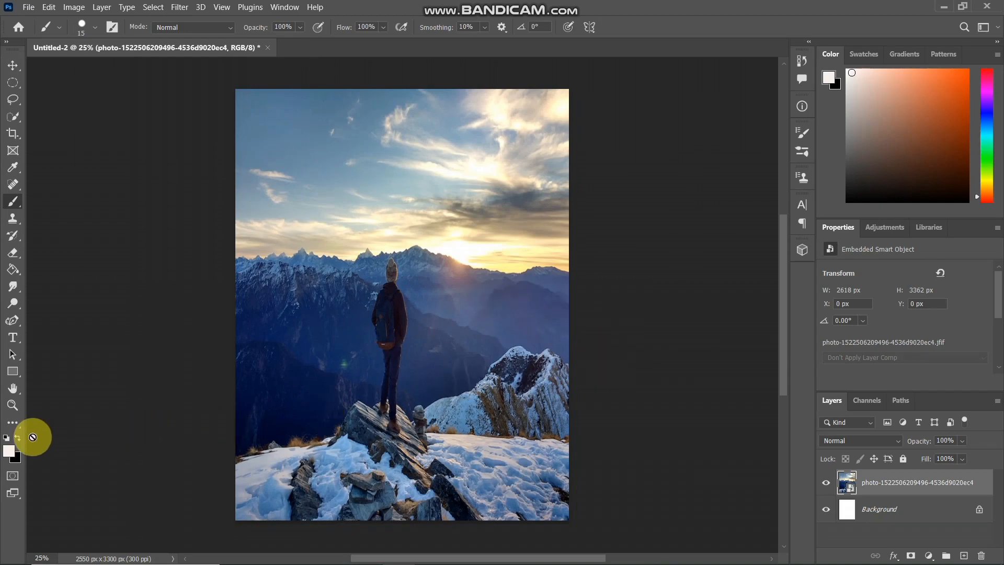
- Set the foreground colour to red, cb080d
{"action": "left_click", "coordinate": [9, 450]}
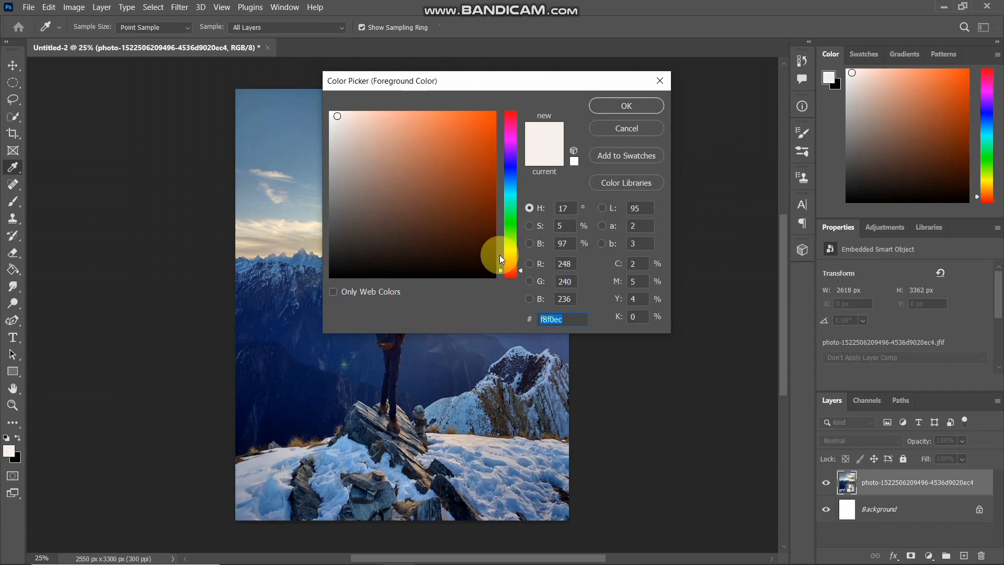
{"action": "mouse_move", "coordinate": [498, 269]}
{"action": "left_mouse_down"}
{"action": "mouse_move", "coordinate": [504, 180]}
{"action": "mouse_move", "coordinate": [494, 111]}
{"action": "mouse_move", "coordinate": [490, 145]}
{"action": "left_mouse_up"}
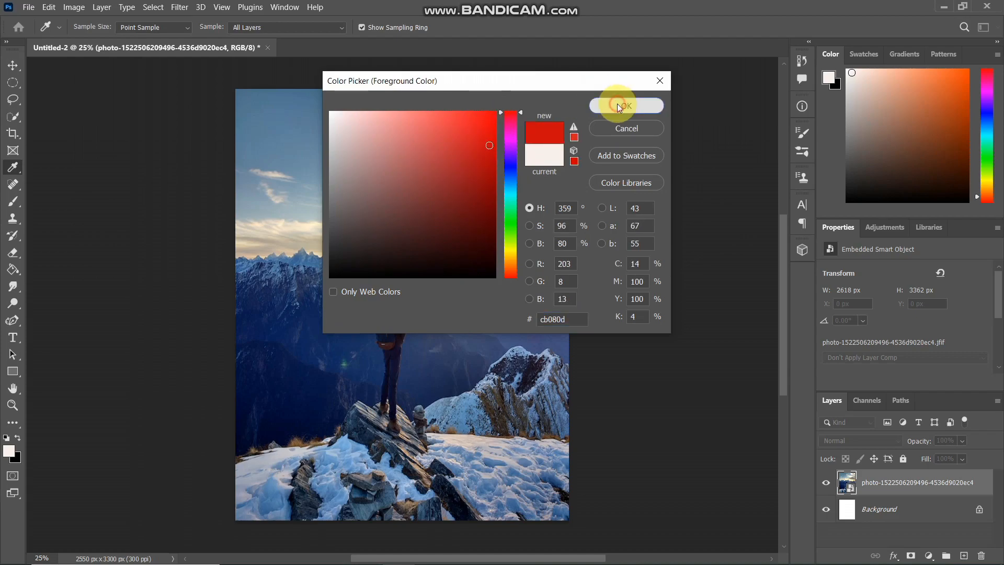
{"action": "left_click", "coordinate": [617, 103]}
{"action": "key", "text": "b"}
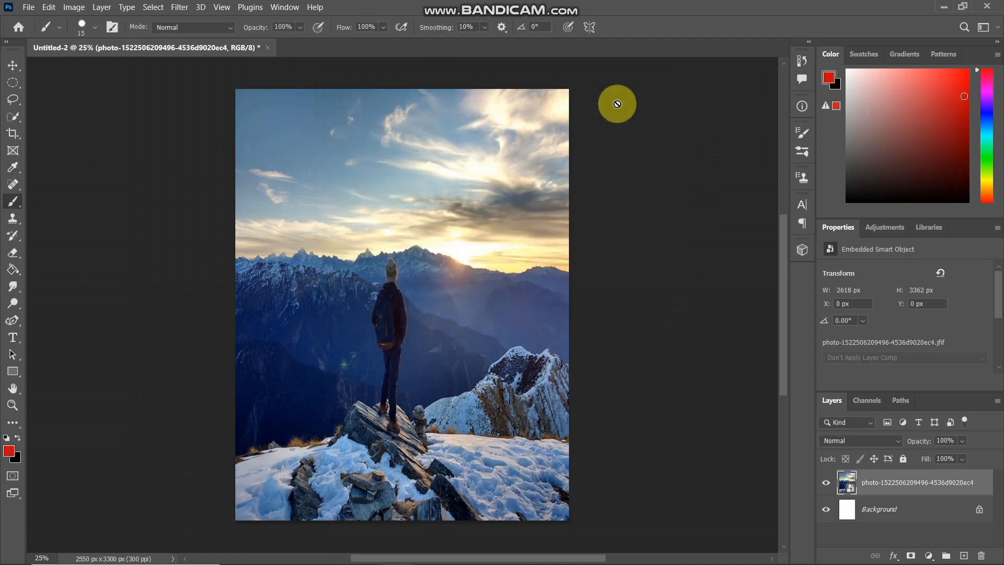
- Draw a red rectangle of about 2726 by 3529 px that covers the whole canvas
{"action": "left_click", "coordinate": [15, 373]}
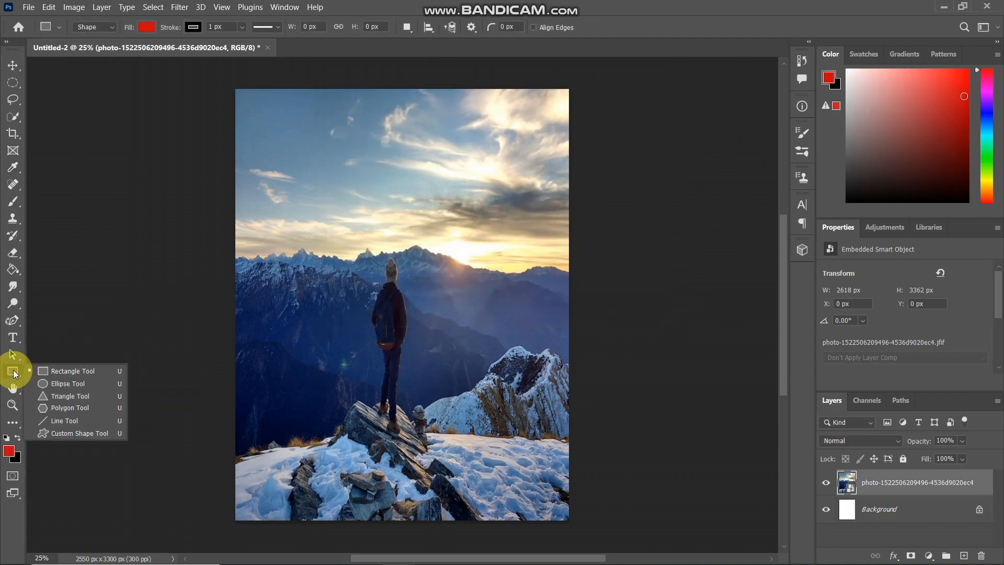
{"action": "left_click", "coordinate": [46, 370]}
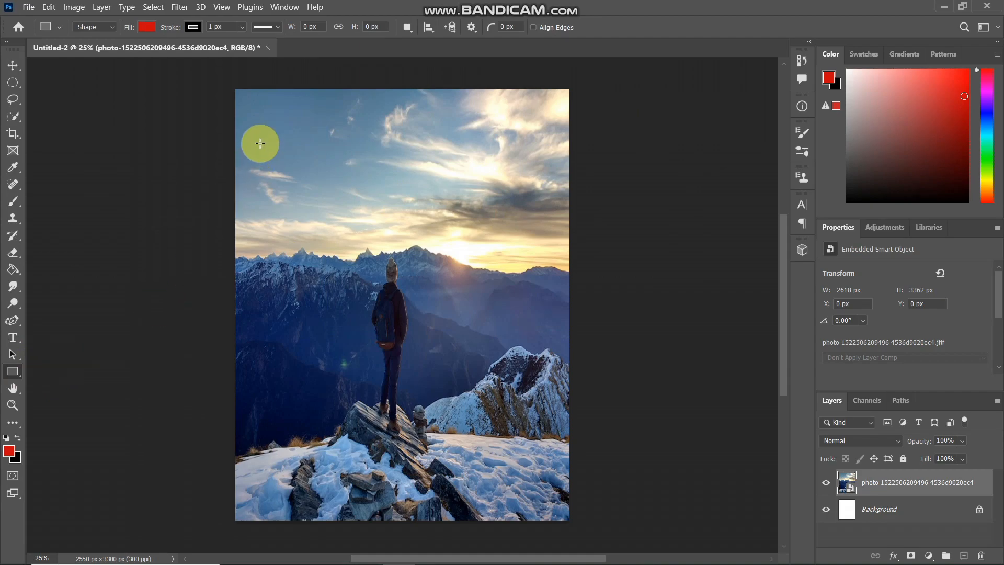
{"action": "left_click_drag", "start_coordinate": [227, 72], "coordinate": [584, 532]}
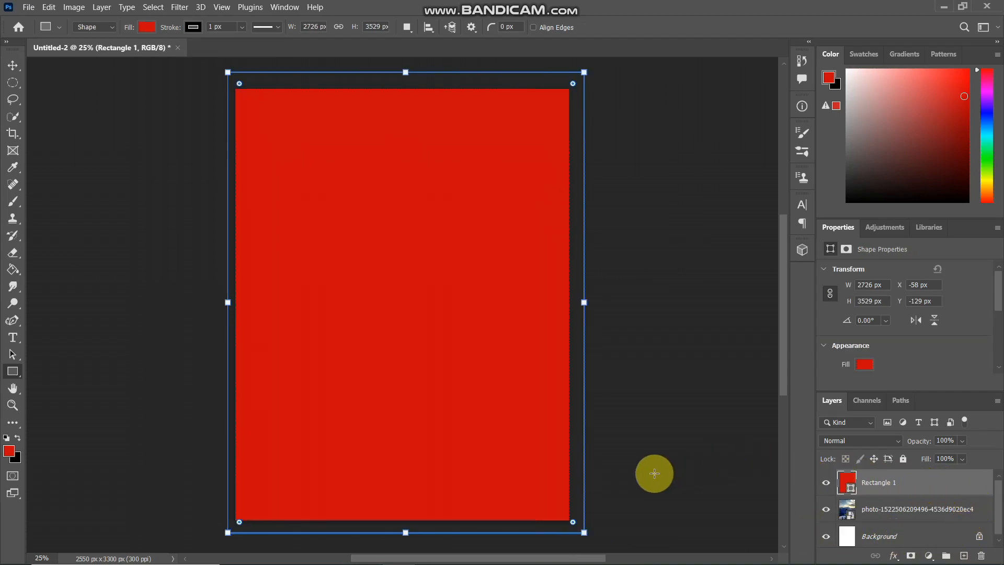
{"action": "left_click", "coordinate": [654, 473]}
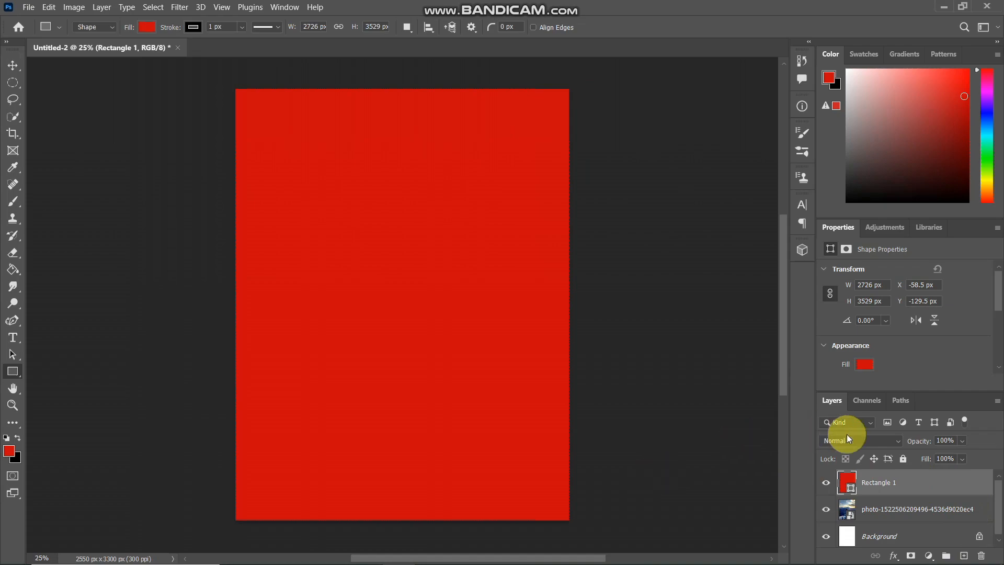
- Lower the opacity of the red rectangle layer to 66%
{"action": "left_click", "coordinate": [961, 440]}
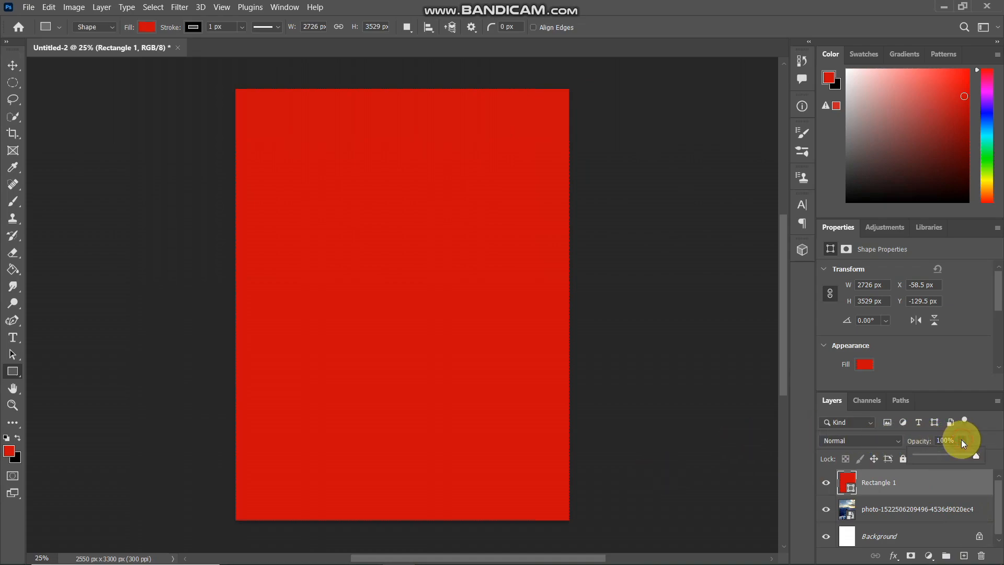
{"action": "left_click_drag", "start_coordinate": [972, 453], "coordinate": [967, 454]}
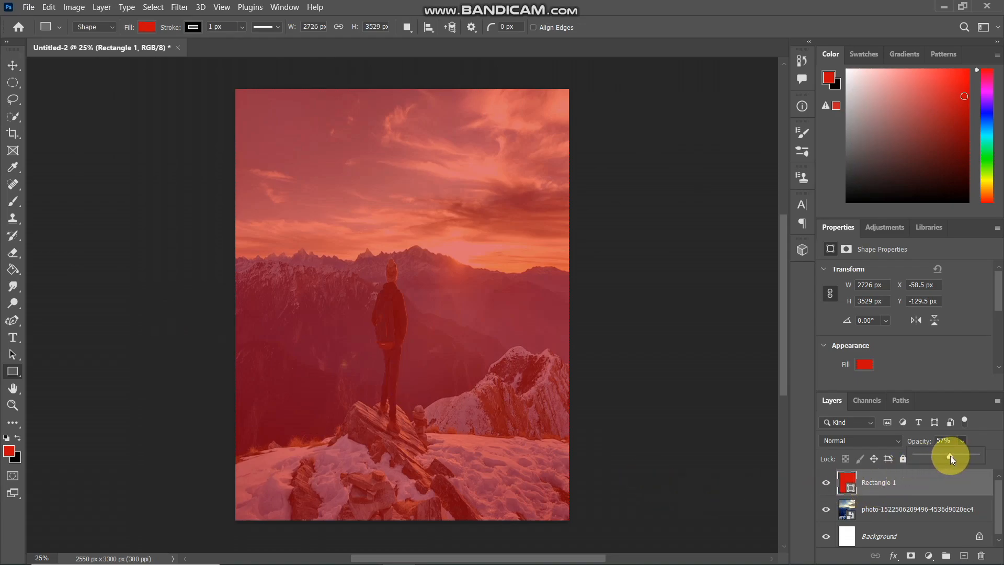
{"action": "left_click_drag", "start_coordinate": [951, 456], "coordinate": [952, 456]}
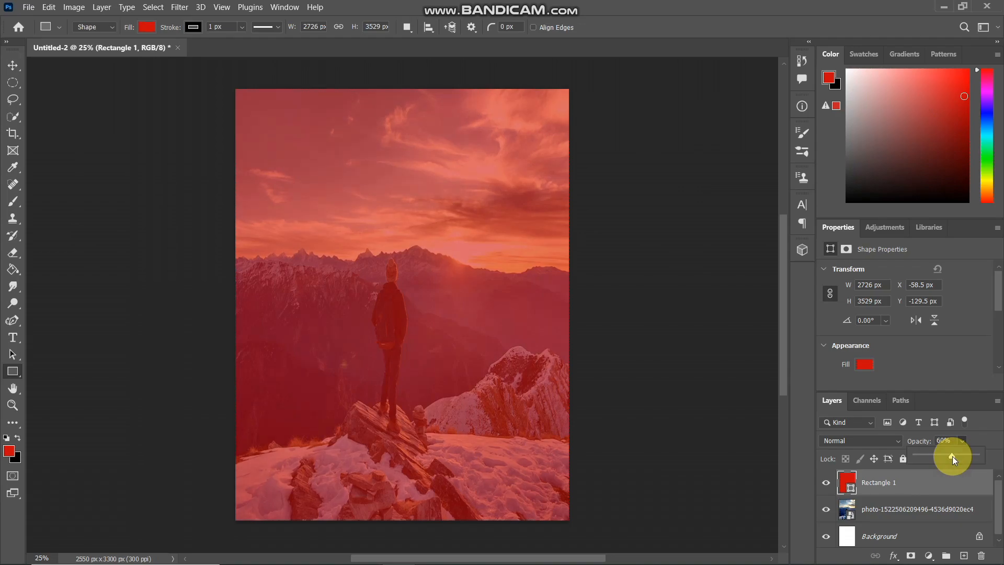
{"action": "right_click", "coordinate": [10, 335]}
{"action": "right_click", "coordinate": [12, 336]}
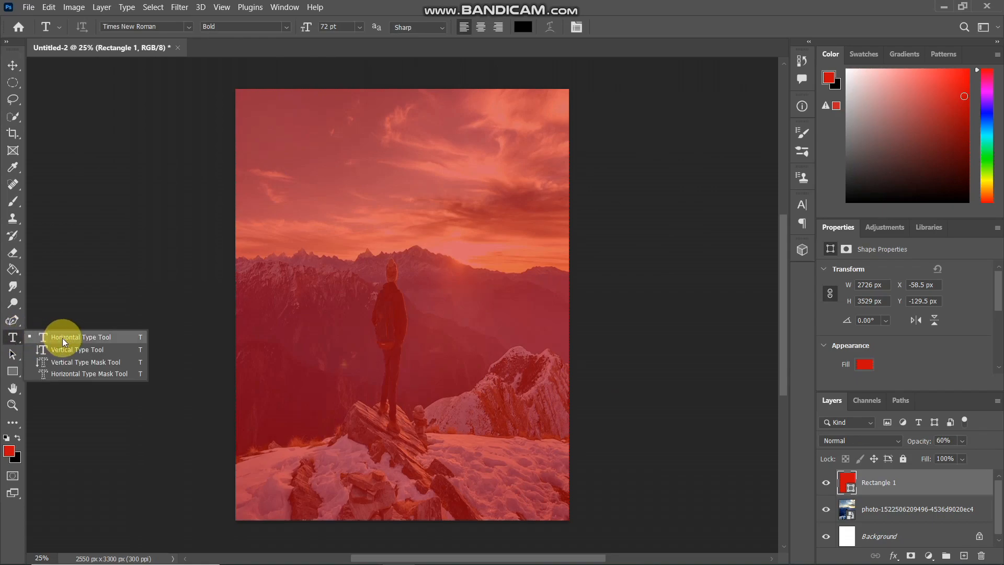
{"action": "left_click_drag", "start_coordinate": [938, 444], "coordinate": [957, 440]}
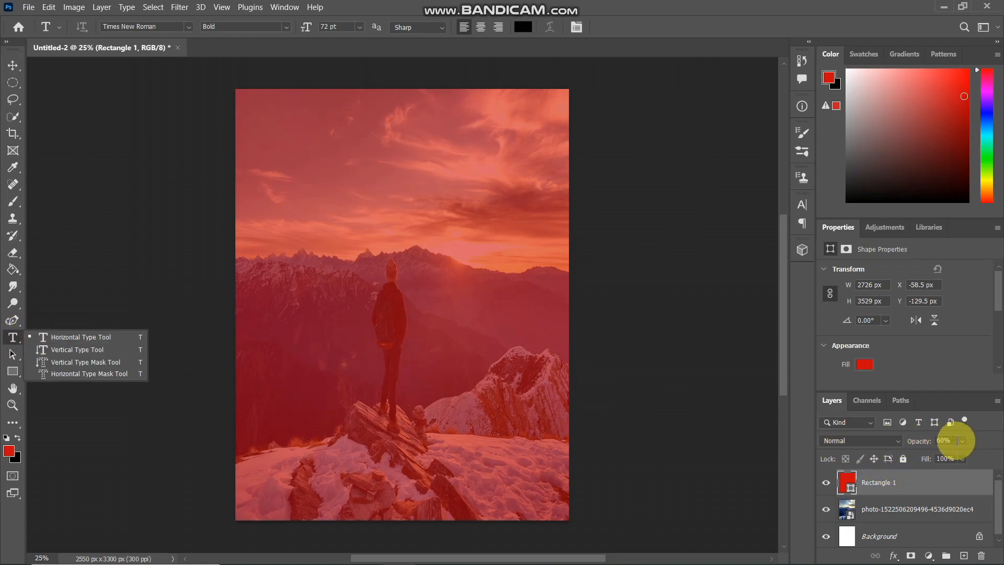
{"action": "left_click", "coordinate": [961, 441]}
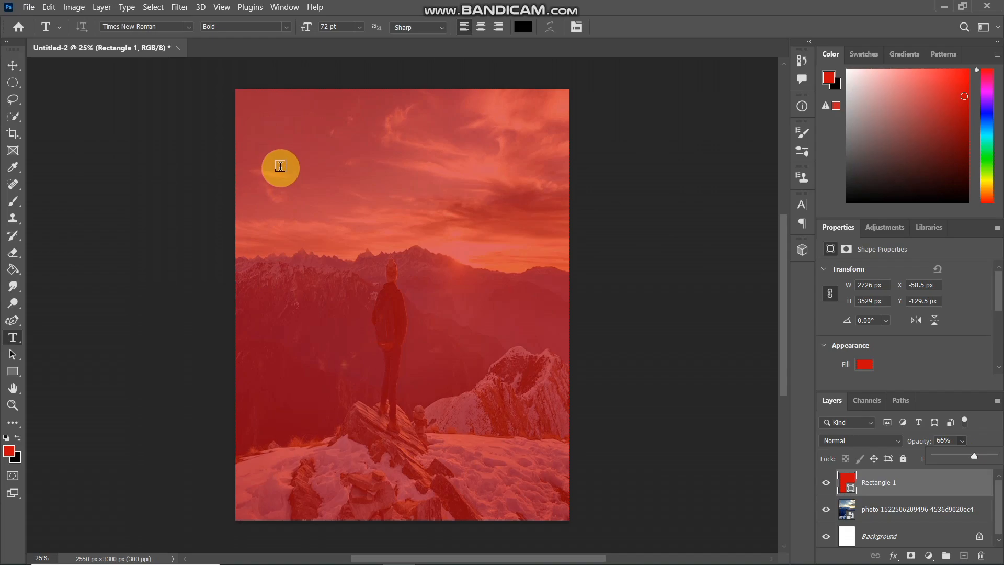
- Set the text colour to off-white f3e9ea while a trial text is open in the sky, and delete that text layer
{"action": "left_click", "coordinate": [277, 158]}
{"action": "left_click", "coordinate": [277, 158]}
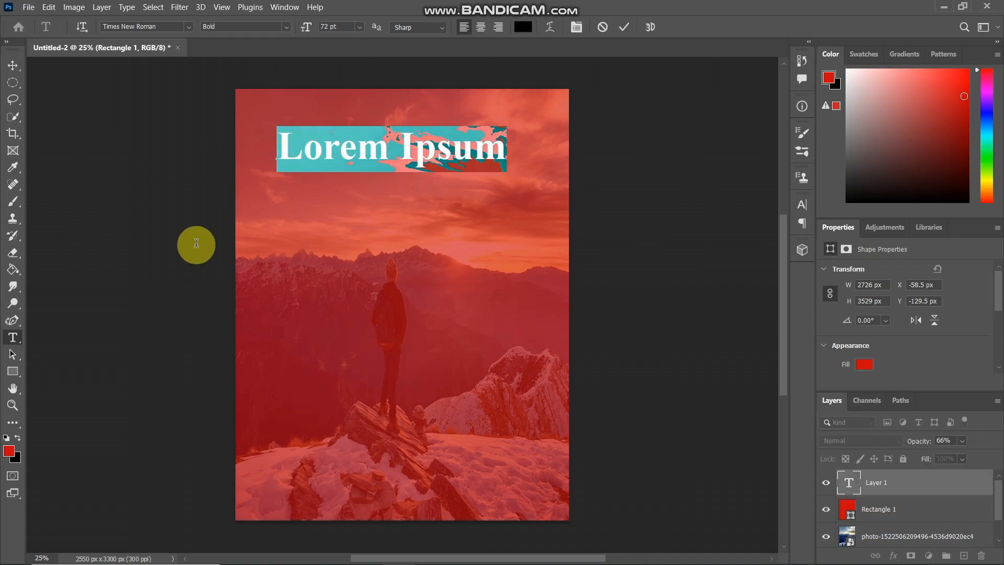
{"action": "left_click", "coordinate": [14, 456]}
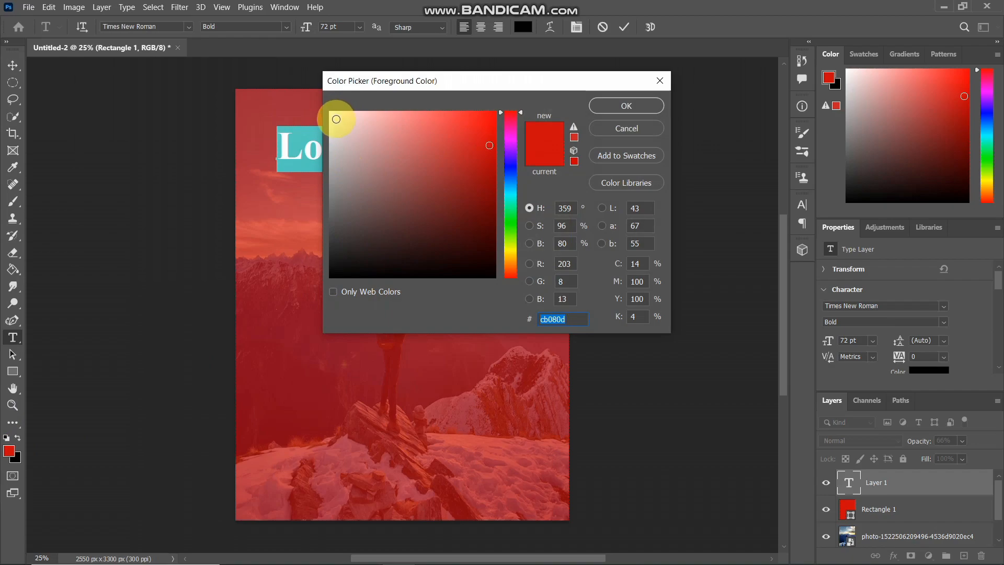
{"action": "left_click", "coordinate": [336, 119]}
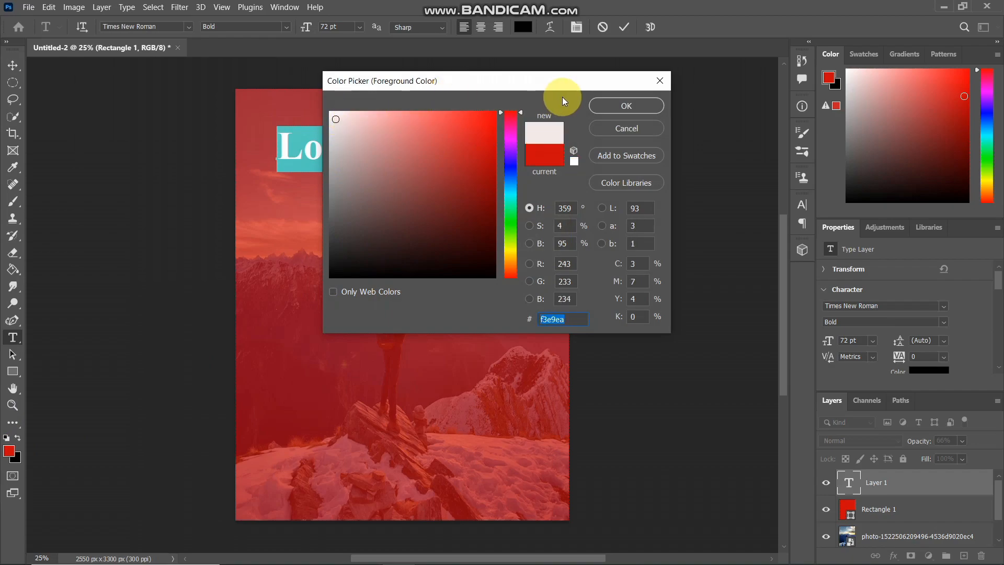
{"action": "left_click", "coordinate": [626, 105]}
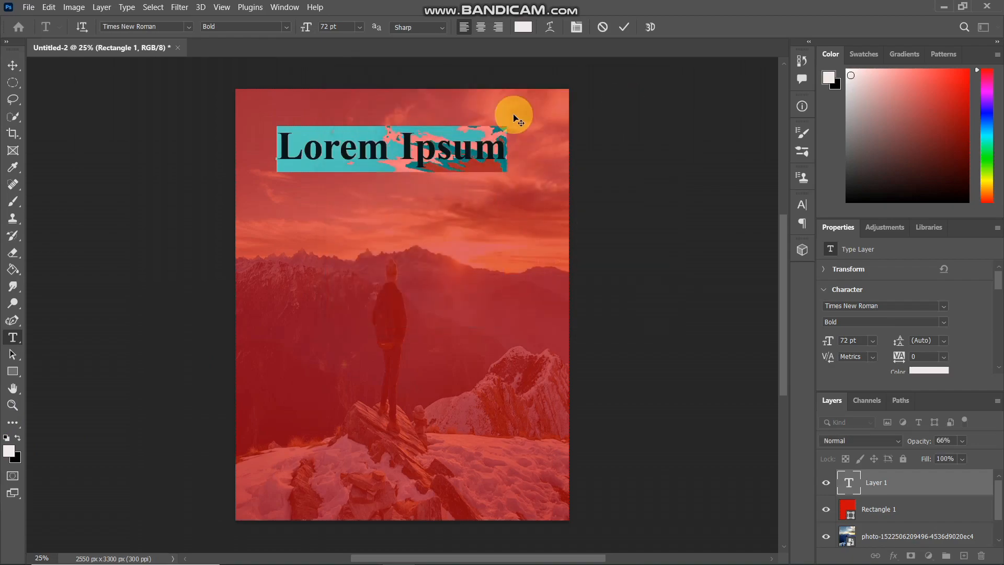
{"action": "left_click", "coordinate": [314, 145]}
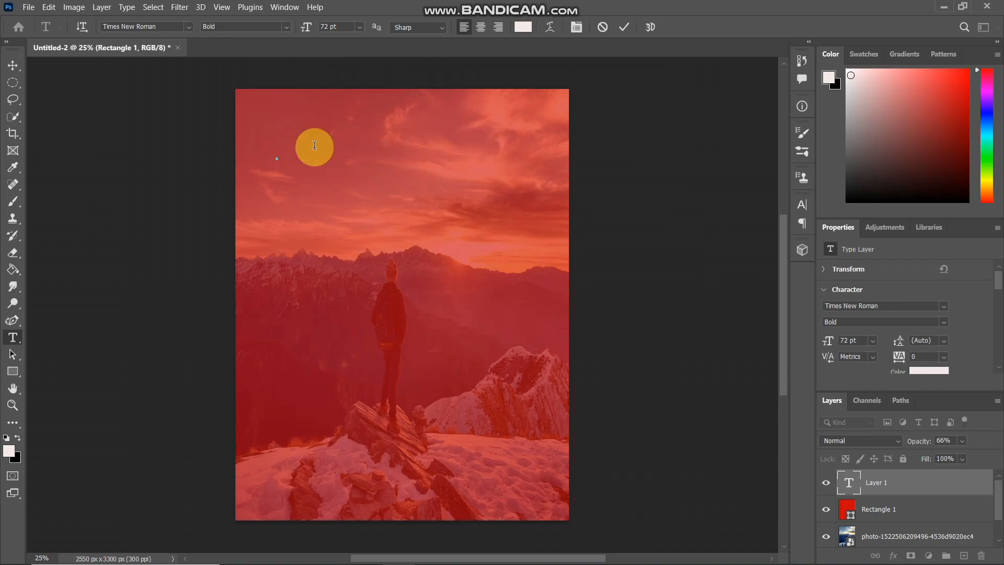
{"action": "left_click_drag", "start_coordinate": [942, 479], "coordinate": [981, 555]}
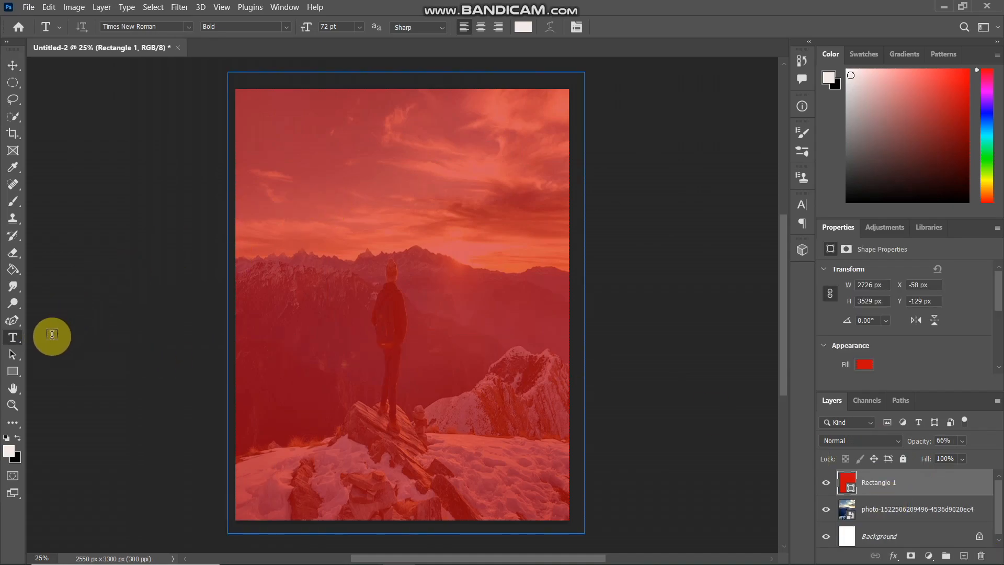
- Try to start a horizontal text inside the red rectangle, and clear its placeholder paragraph
{"action": "right_click", "coordinate": [13, 340]}
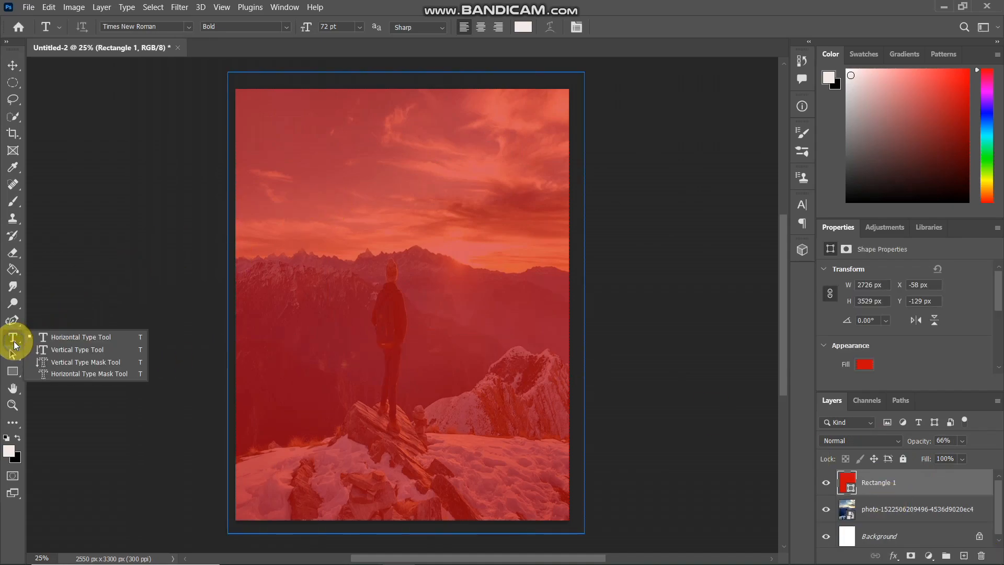
{"action": "left_click", "coordinate": [65, 334]}
{"action": "left_click", "coordinate": [285, 160]}
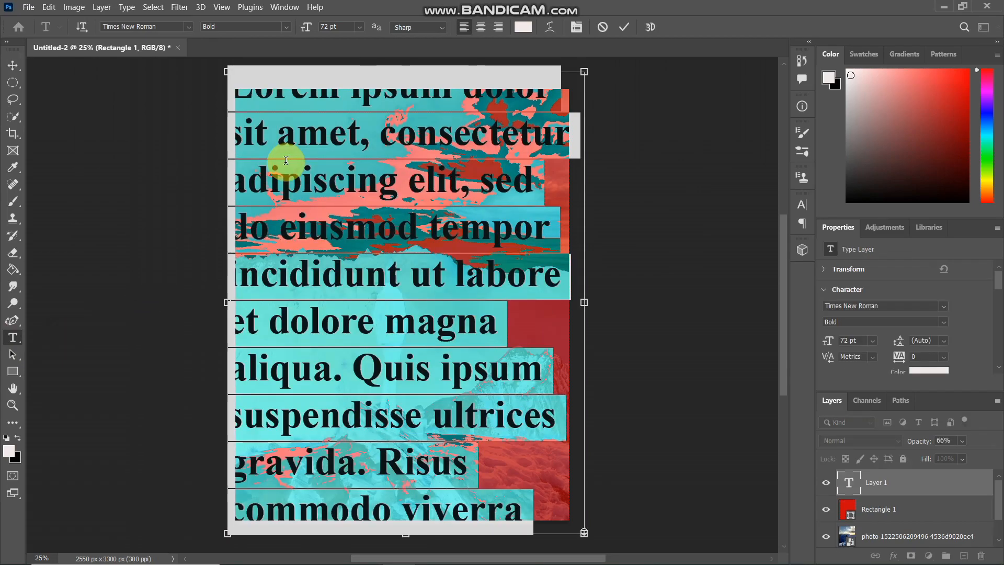
{"action": "key", "text": "BackSpace"}
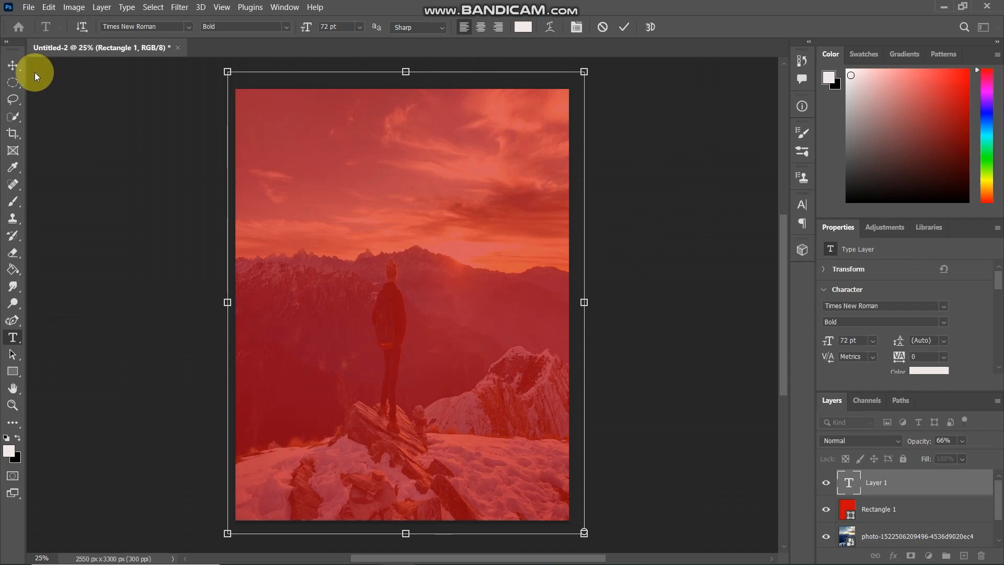
{"action": "left_click", "coordinate": [8, 65]}
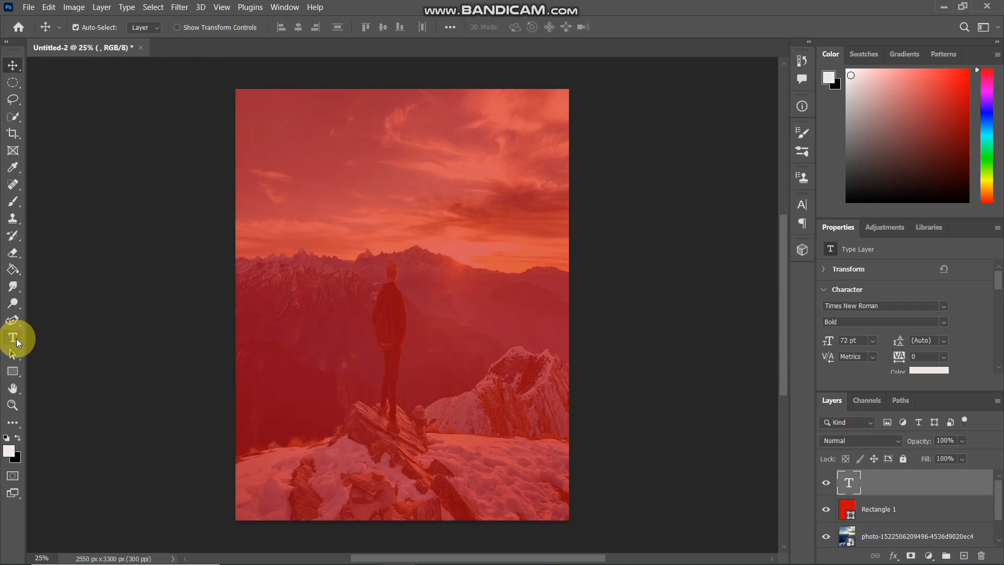
- Add the off-white text "YOU" in 72 pt Times New Roman Bold in the upper sky of the poster
{"action": "left_click", "coordinate": [17, 338]}
{"action": "left_click", "coordinate": [304, 151]}
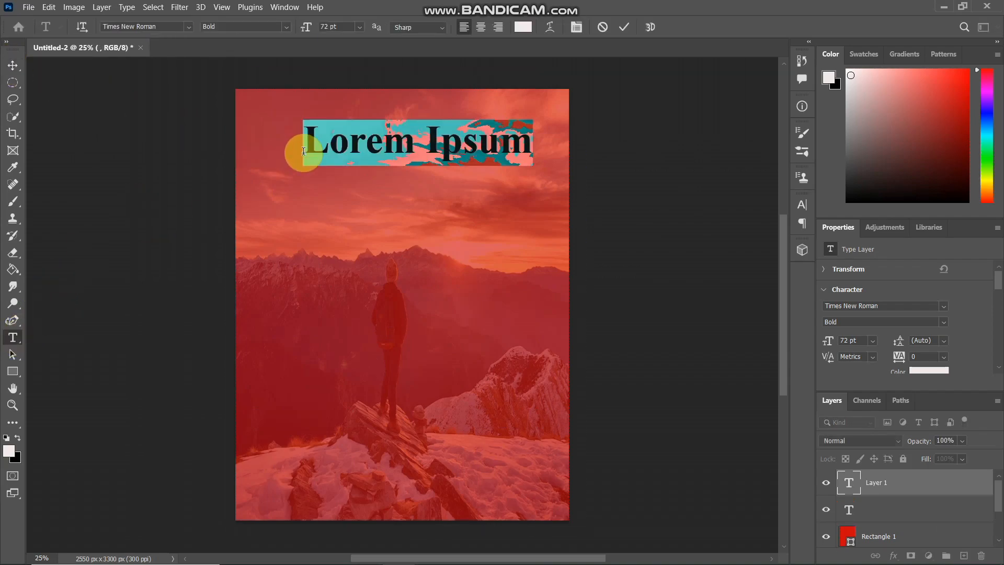
{"action": "type", "text": "Y"}
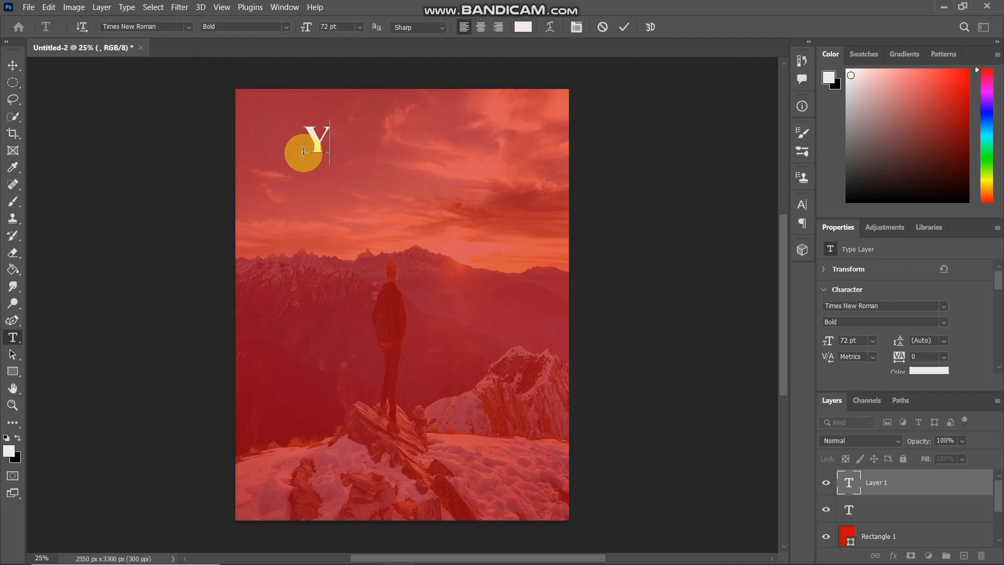
{"action": "type", "text": "OU"}
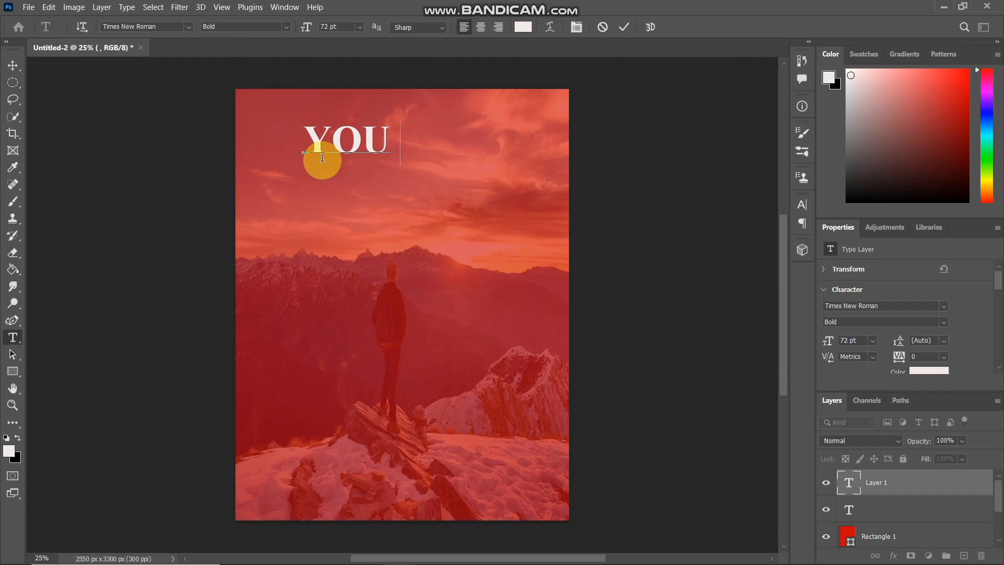
{"action": "left_click", "coordinate": [12, 67]}
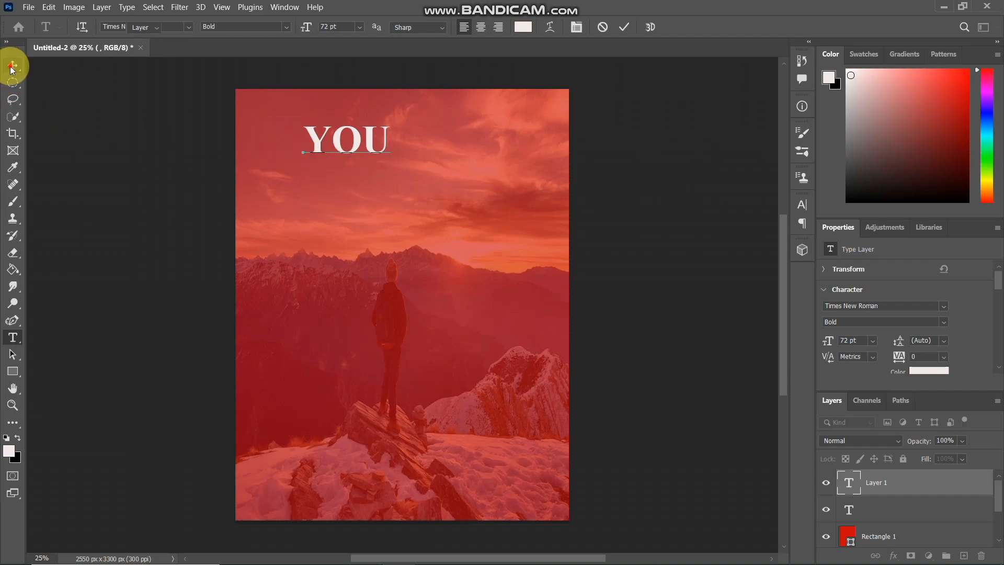
- Add a horizontal text "CAN" directly below "YOU" in the same off-white 72 pt Times New Roman Bold
{"action": "left_click", "coordinate": [16, 339]}
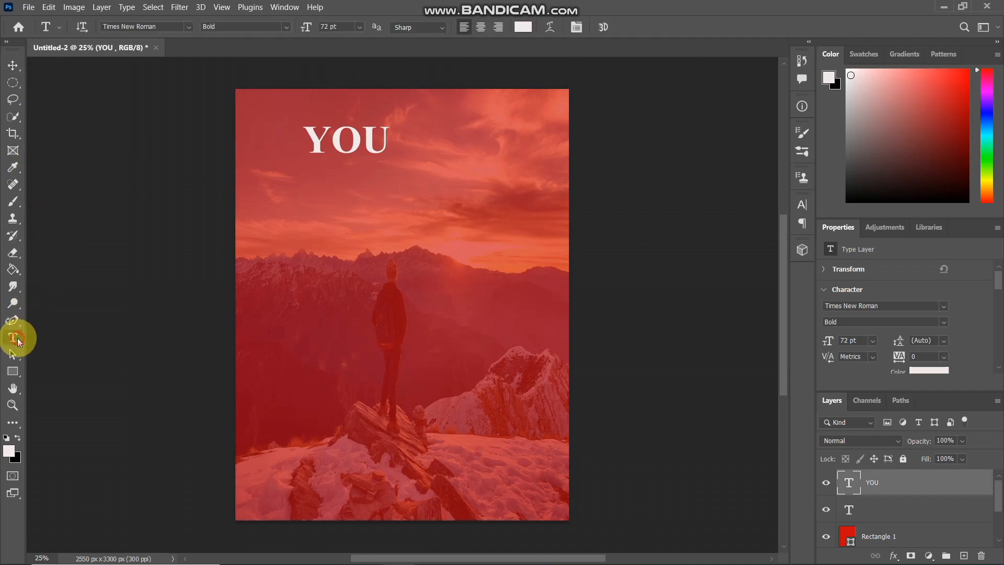
{"action": "left_click", "coordinate": [22, 341]}
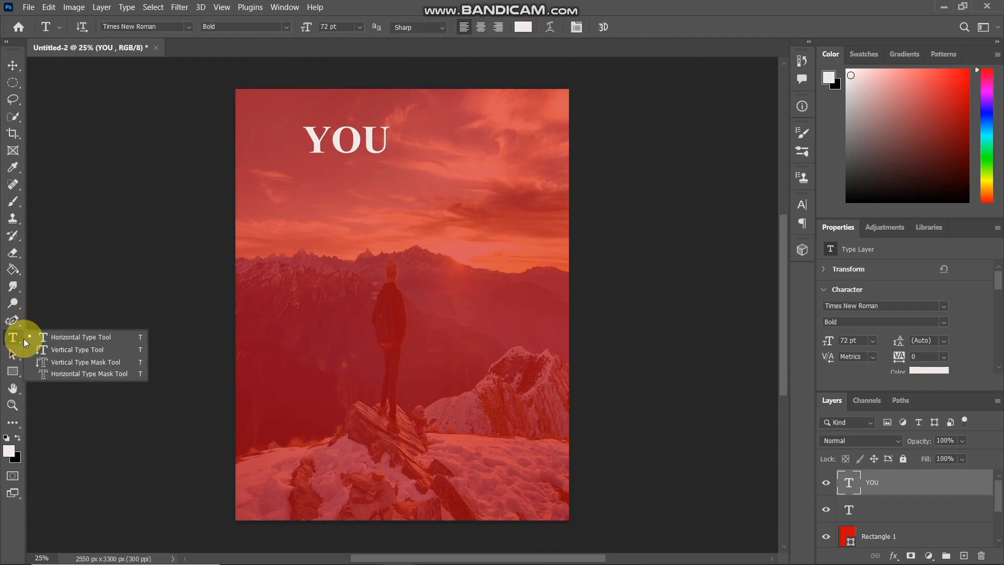
{"action": "left_click", "coordinate": [44, 336]}
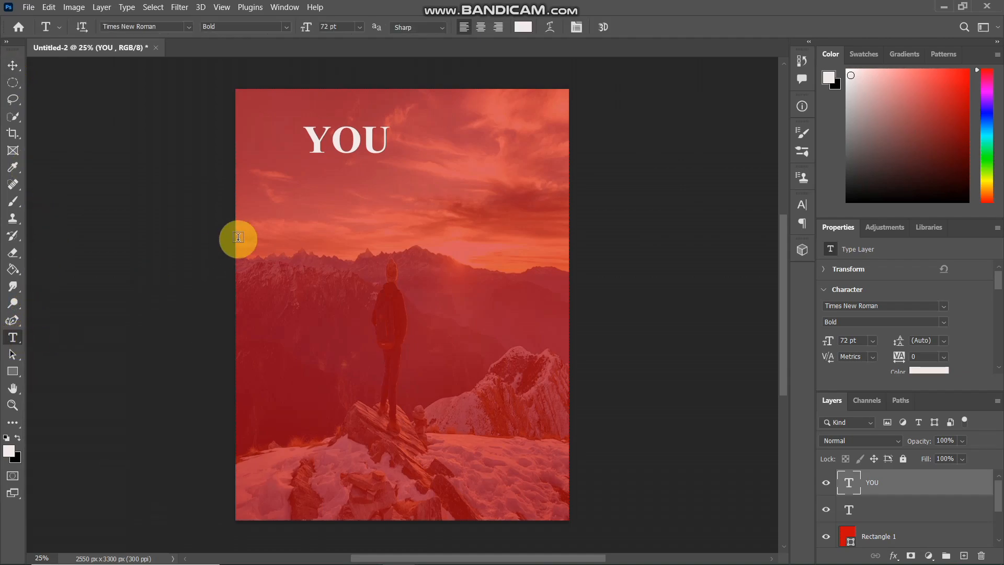
{"action": "left_click", "coordinate": [302, 198]}
{"action": "type", "text": "CA"}
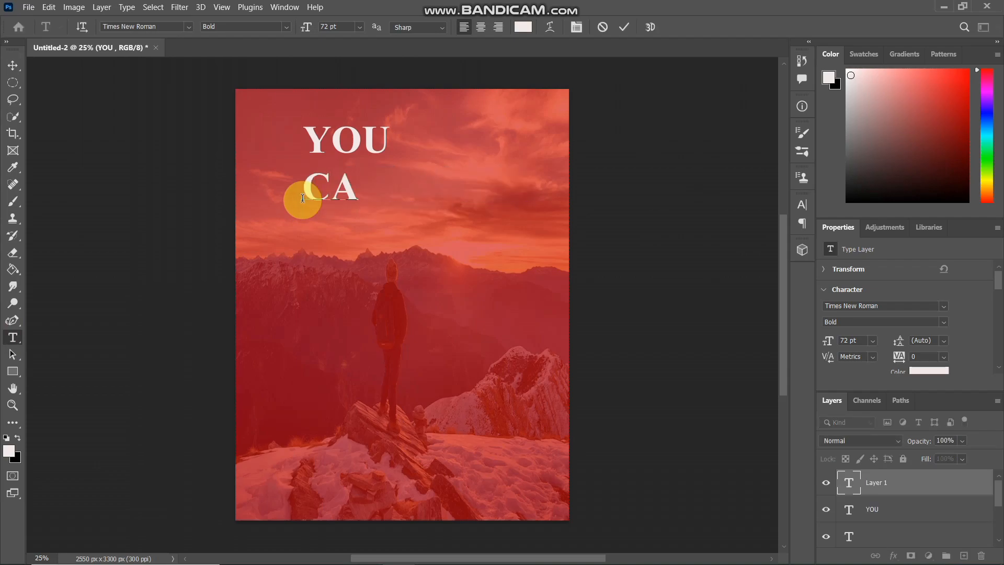
{"action": "type", "text": "N"}
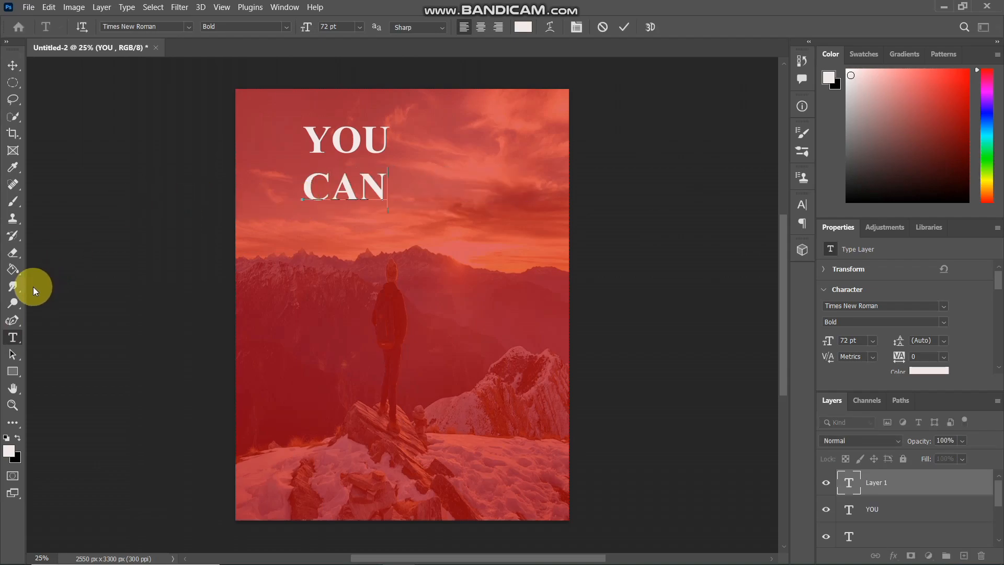
{"action": "left_click", "coordinate": [14, 65]}
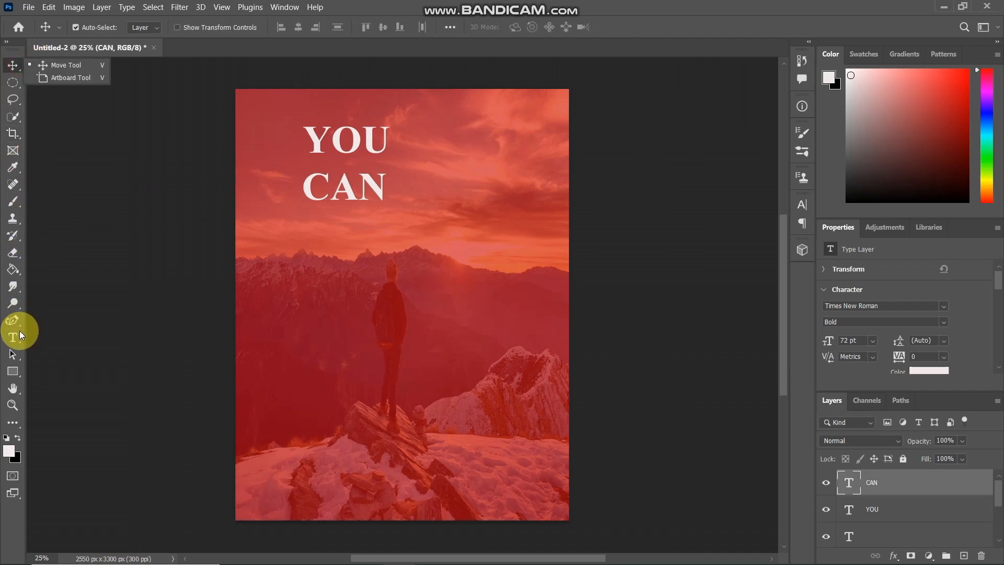
- Add a separate text "DO" below "CAN", just above the mountain ridge, in 72 pt Times New Roman Bold
{"action": "left_click", "coordinate": [16, 336]}
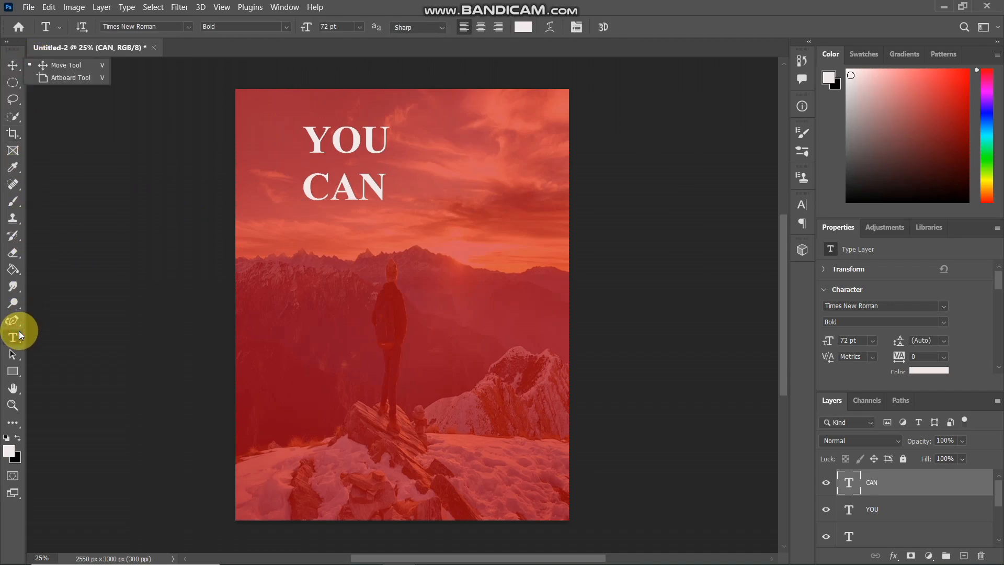
{"action": "left_click", "coordinate": [327, 240]}
{"action": "type", "text": "DO"}
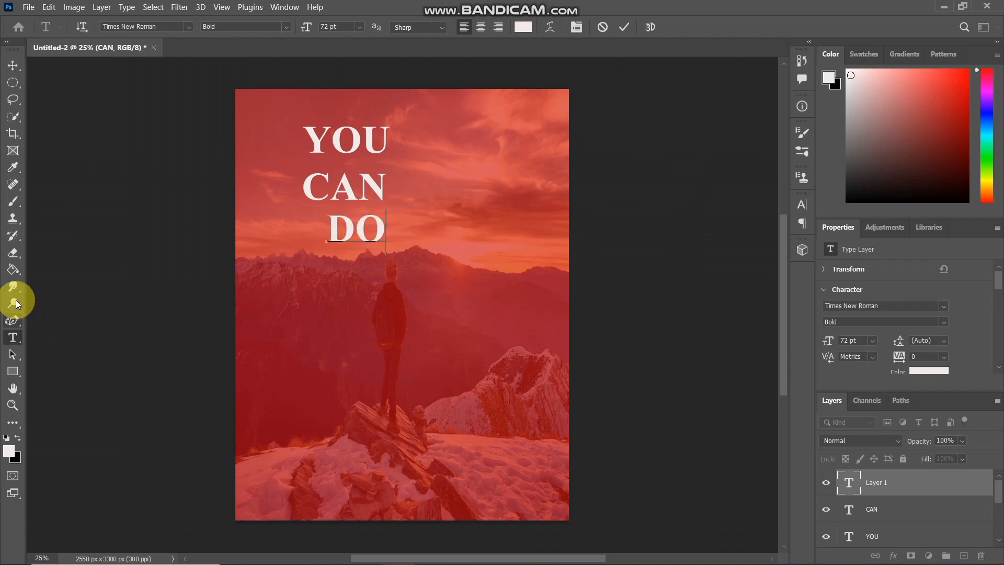
{"action": "left_click", "coordinate": [12, 65]}
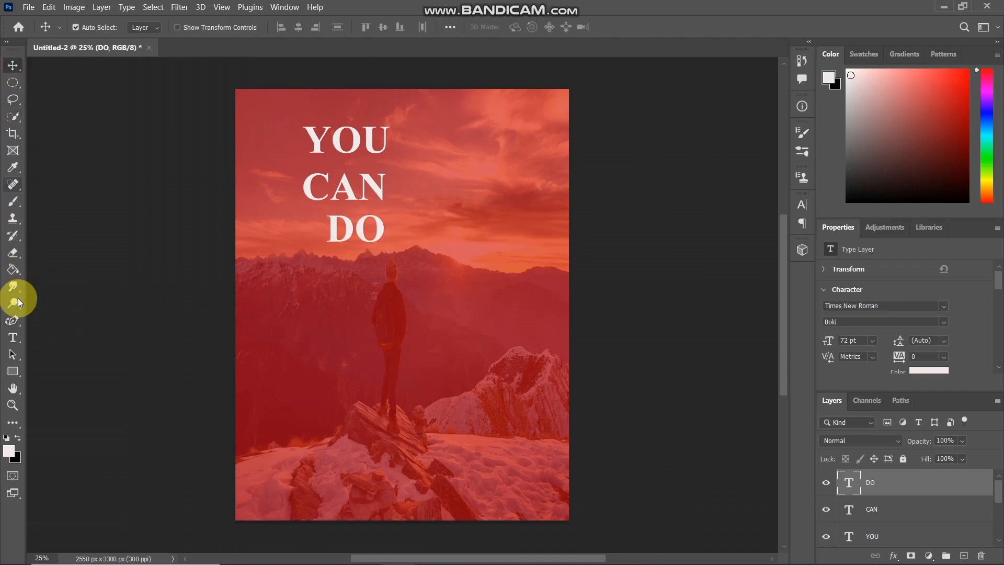
- Add a separate text "It" with a lowercase t below "DO", near the standing person's head
{"action": "left_click", "coordinate": [14, 336]}
{"action": "left_click", "coordinate": [355, 283]}
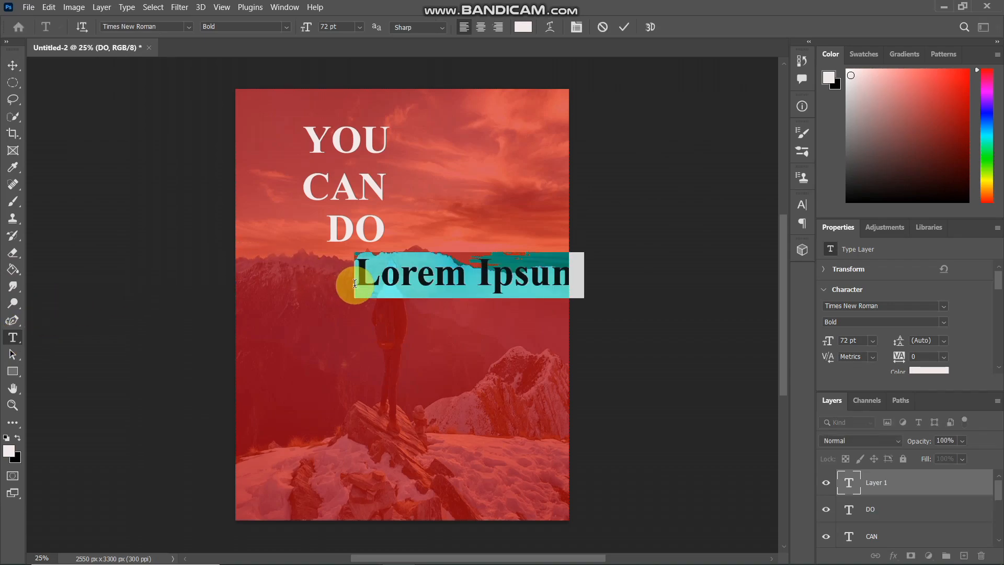
{"action": "type", "text": "IT"}
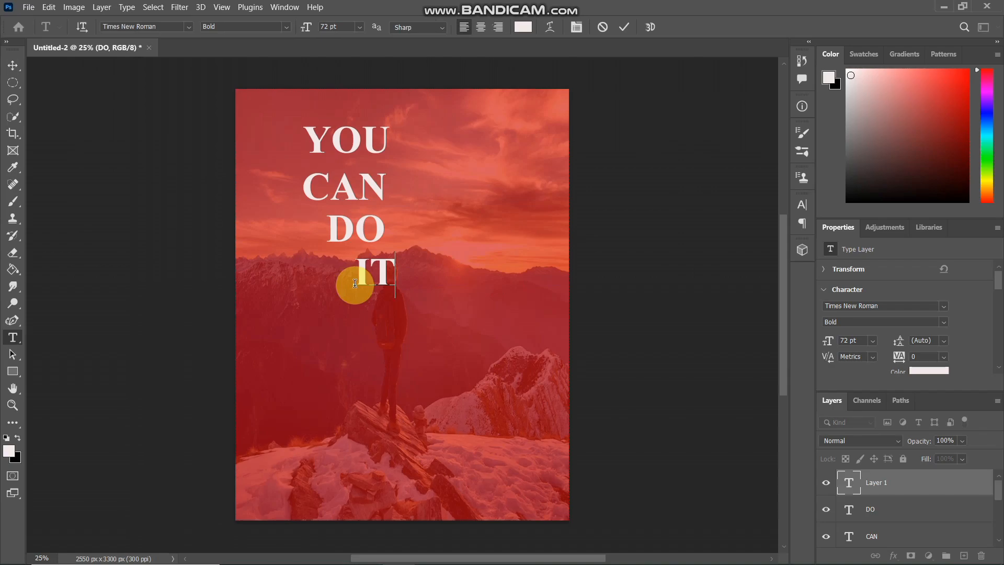
{"action": "key", "text": "BackSpace"}
{"action": "type", "text": "t"}
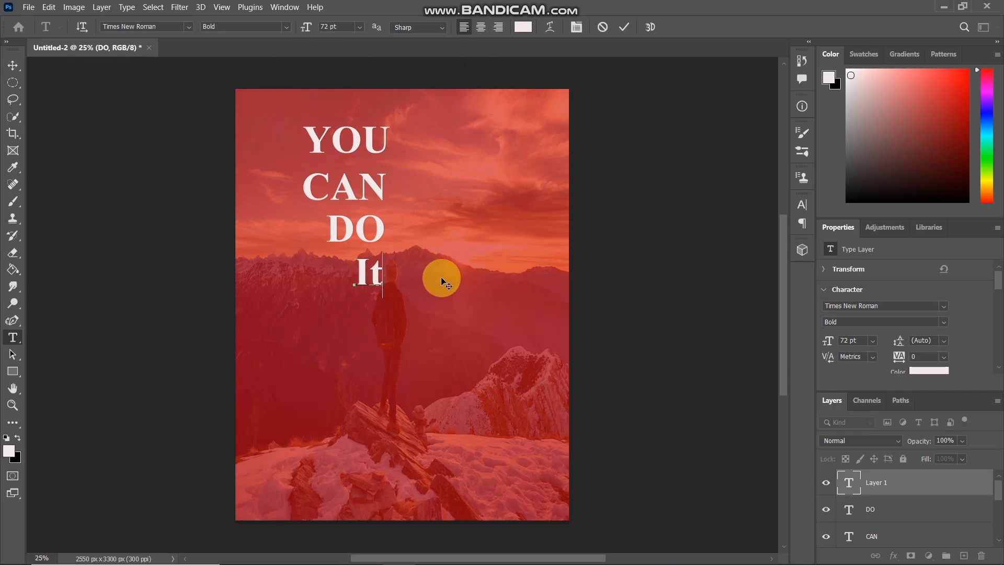
{"action": "left_click", "coordinate": [13, 64]}
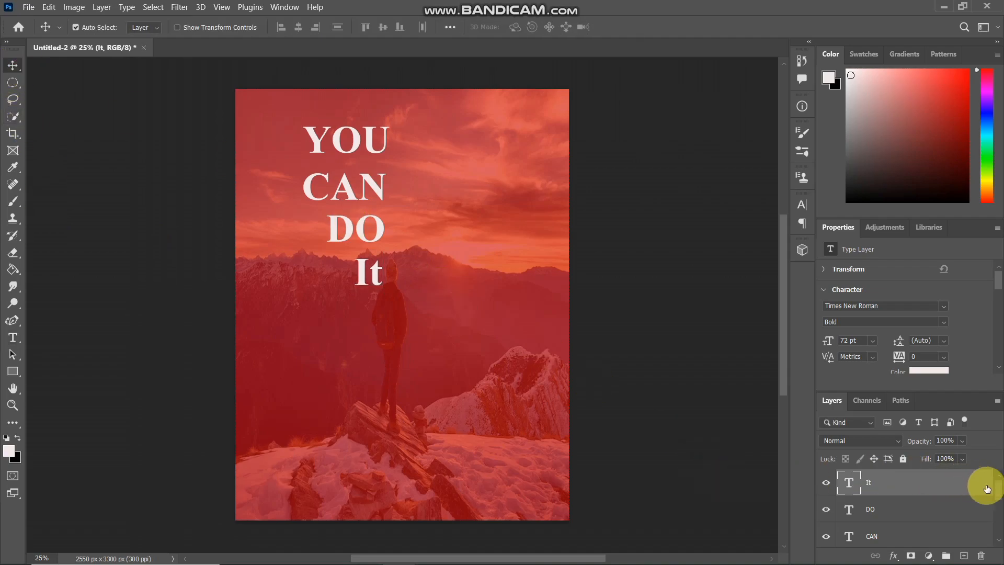
- Enlarge the "YOU" text to about 79 pt and move it to the upper-left corner area of the poster
{"action": "left_click_drag", "start_coordinate": [999, 491], "coordinate": [999, 510]}
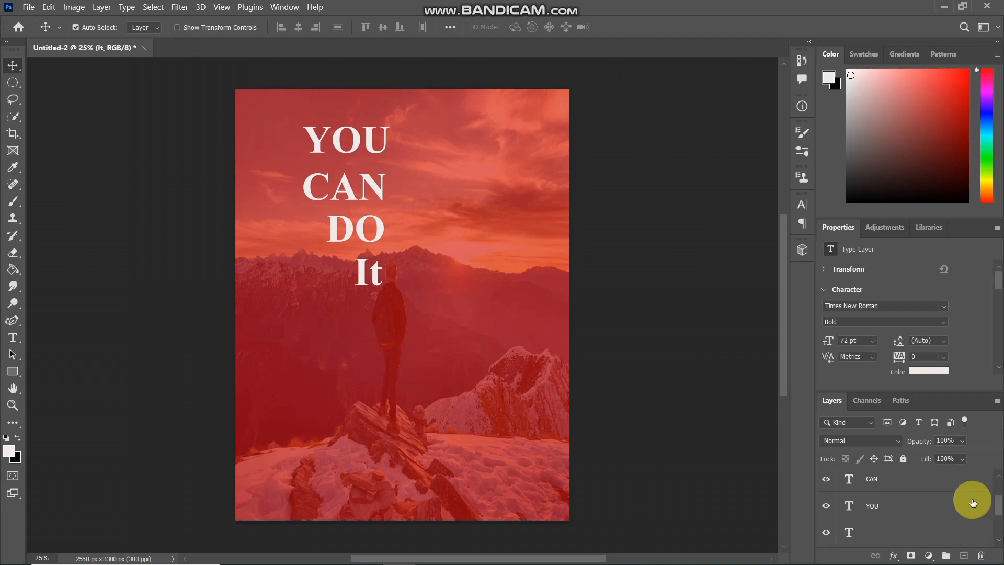
{"action": "left_click", "coordinate": [929, 507]}
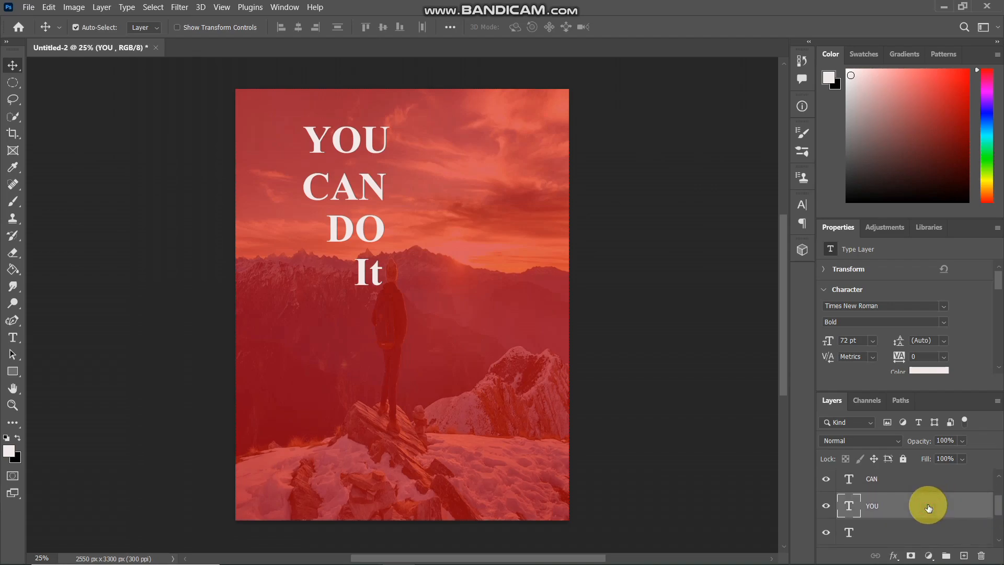
{"action": "key", "text": "ctrl+t"}
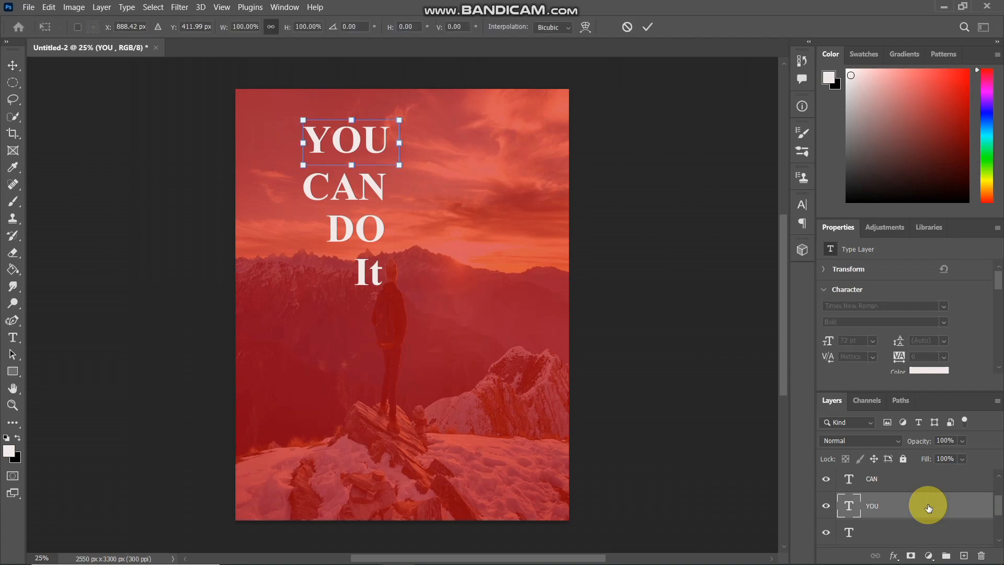
{"action": "left_click_drag", "start_coordinate": [337, 138], "coordinate": [321, 137]}
{"action": "left_click_drag", "start_coordinate": [270, 115], "coordinate": [261, 106]}
{"action": "left_click_drag", "start_coordinate": [304, 133], "coordinate": [298, 128]}
{"action": "key", "text": "Return"}
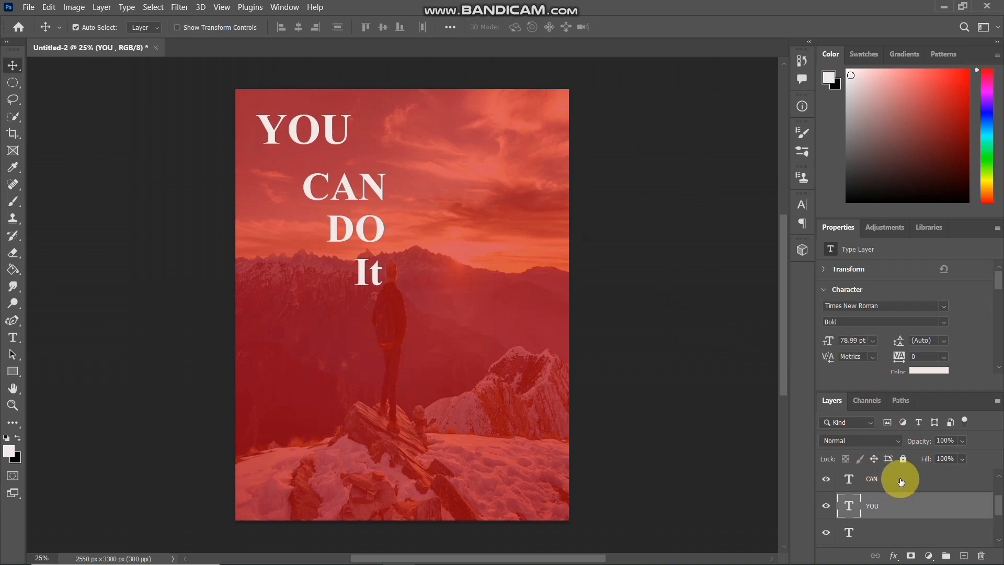
- Scale the "CAN" text up to about 111% and move it up close beneath "YOU", offset to the right
{"action": "left_click", "coordinate": [900, 482]}
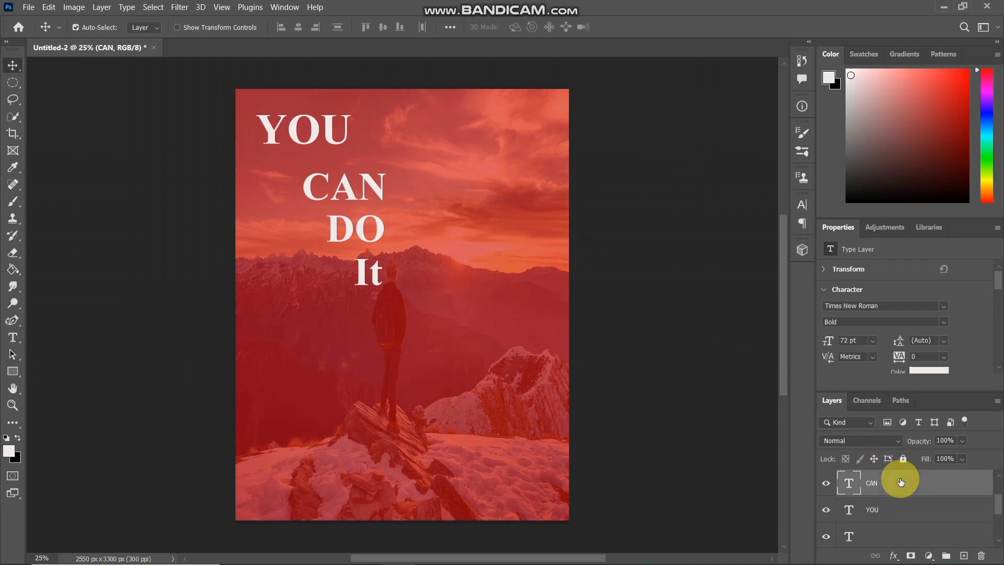
{"action": "key", "text": "ctrl+t"}
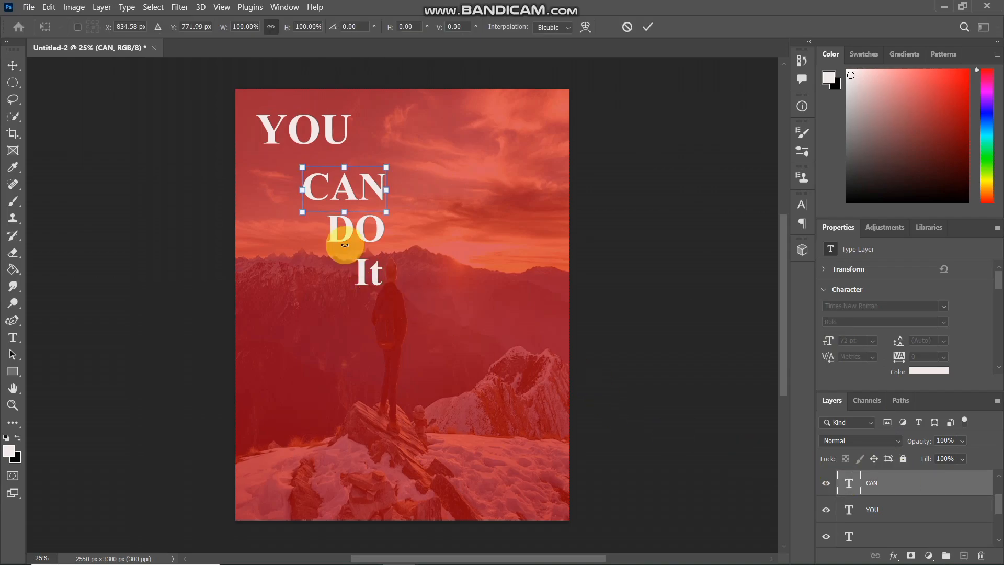
{"action": "left_click_drag", "start_coordinate": [341, 190], "coordinate": [301, 178]}
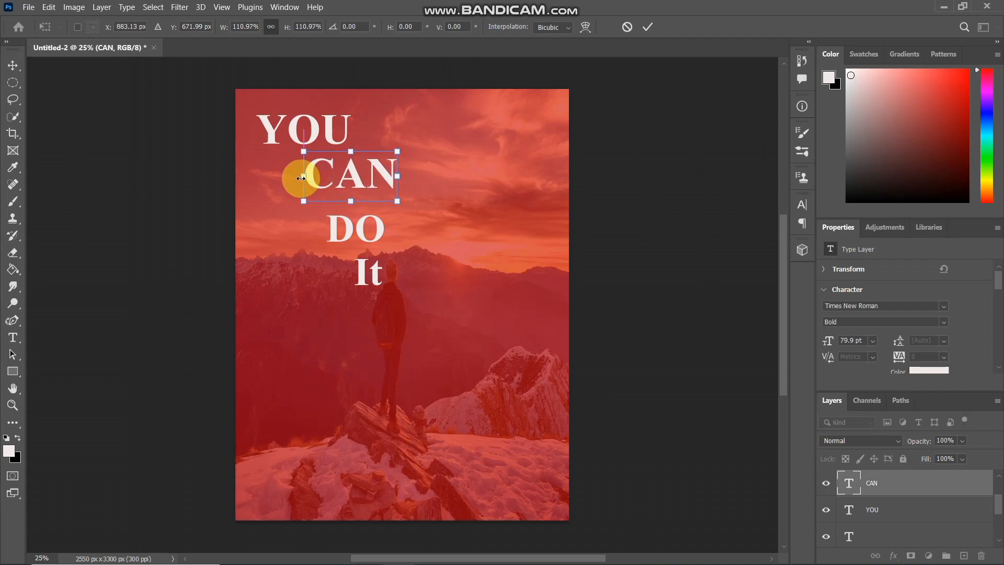
{"action": "key", "text": "Return"}
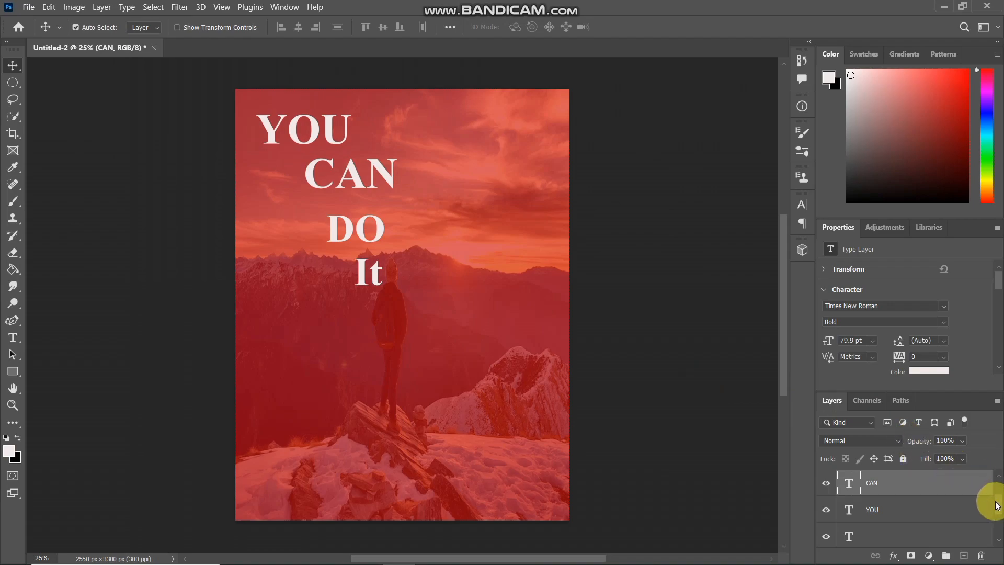
- Scale the "DO" text up to about 116% and shift it left beneath "CAN"
{"action": "left_click_drag", "start_coordinate": [998, 505], "coordinate": [997, 477]}
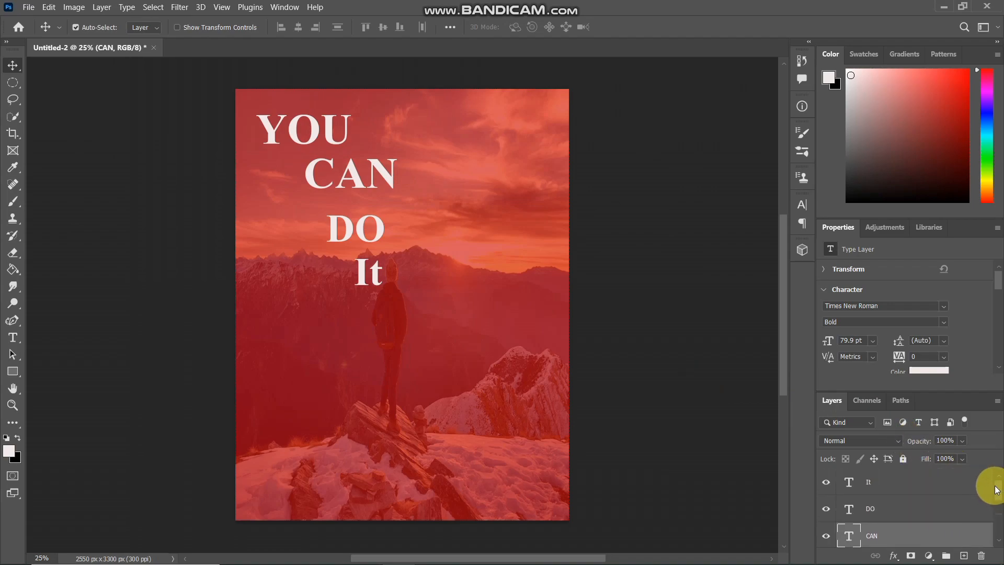
{"action": "left_click", "coordinate": [904, 515]}
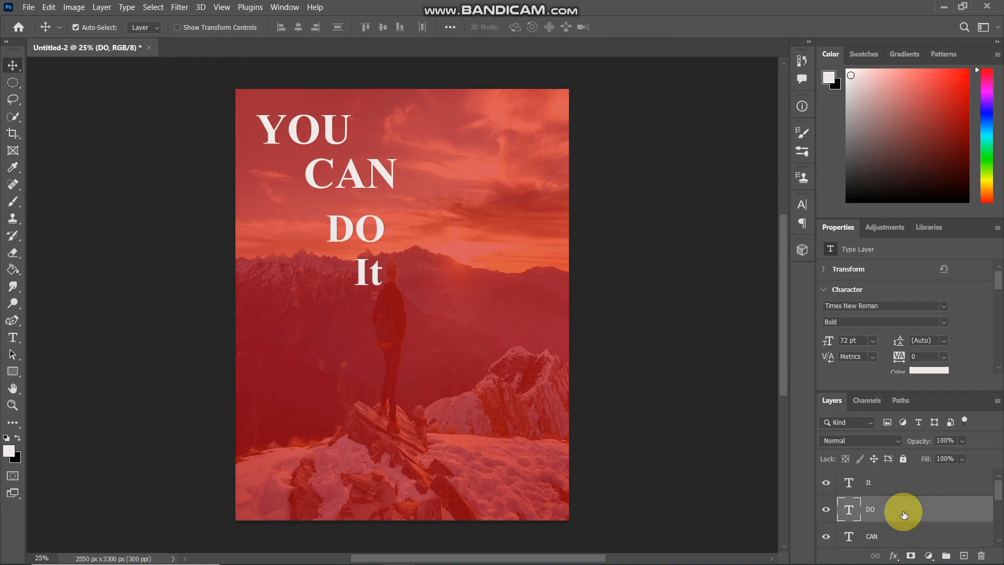
{"action": "key", "text": "ctrl+t"}
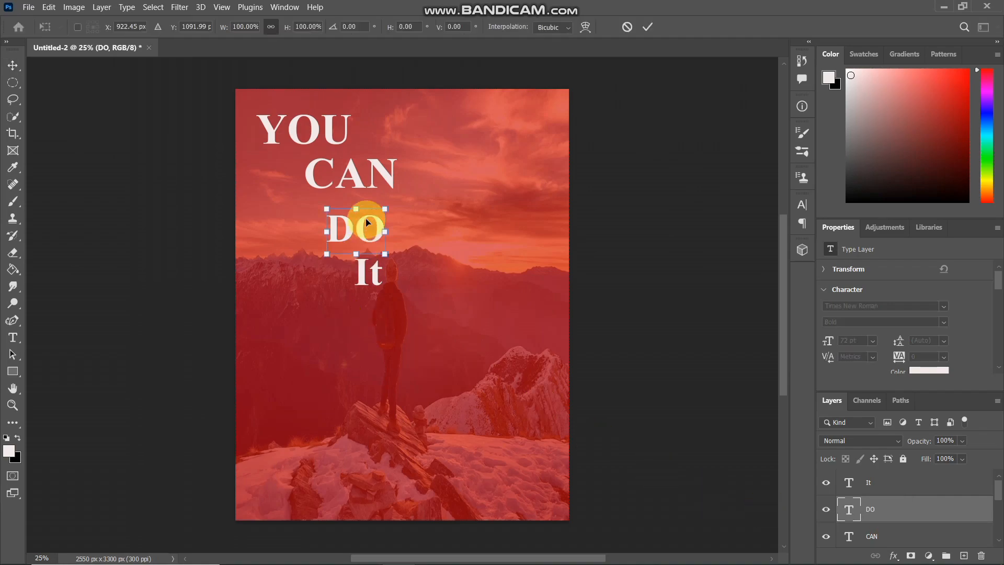
{"action": "left_click_drag", "start_coordinate": [327, 231], "coordinate": [316, 238]}
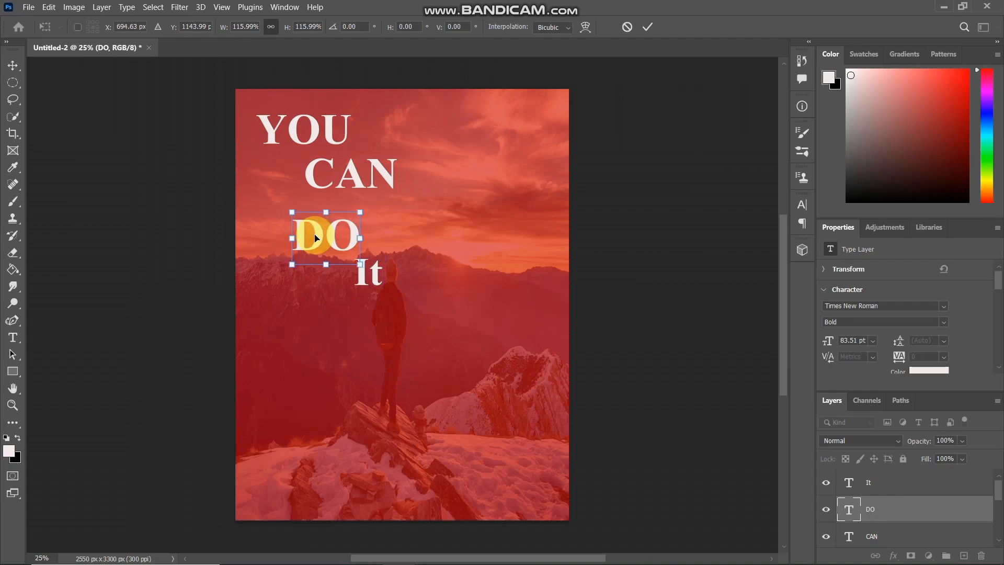
{"action": "double_click", "coordinate": [315, 238]}
{"action": "left_click", "coordinate": [660, 269]}
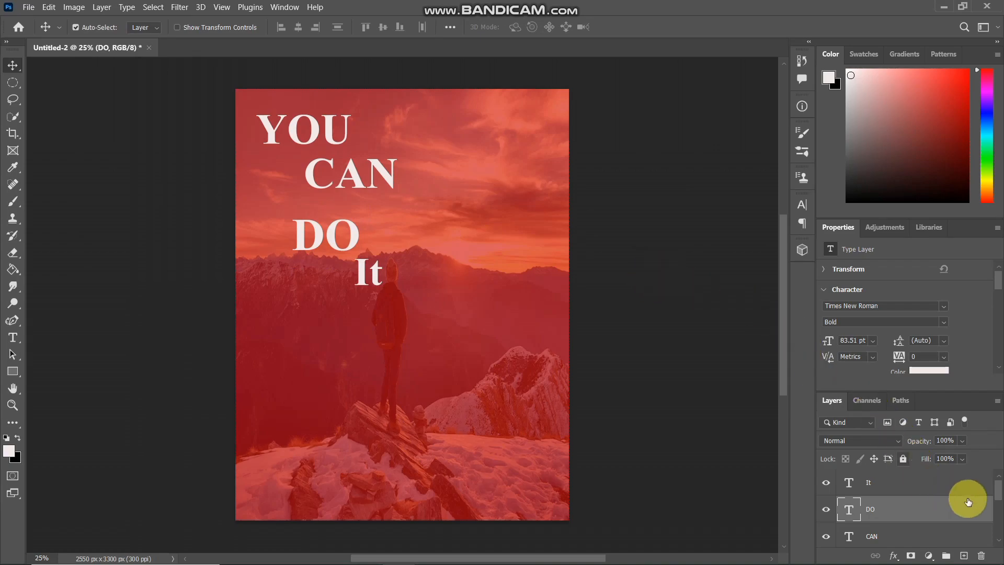
- Enlarge the "It" text to about 112 pt and place it below "DO", left of the standing person
{"action": "left_click", "coordinate": [925, 485]}
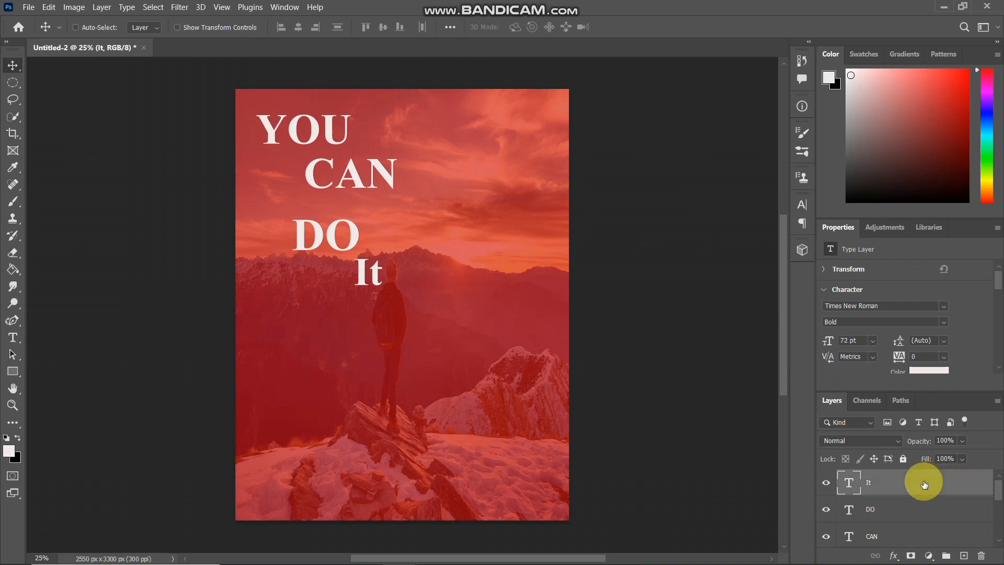
{"action": "key", "text": "ctrl+t"}
{"action": "left_click_drag", "start_coordinate": [355, 274], "coordinate": [321, 325]}
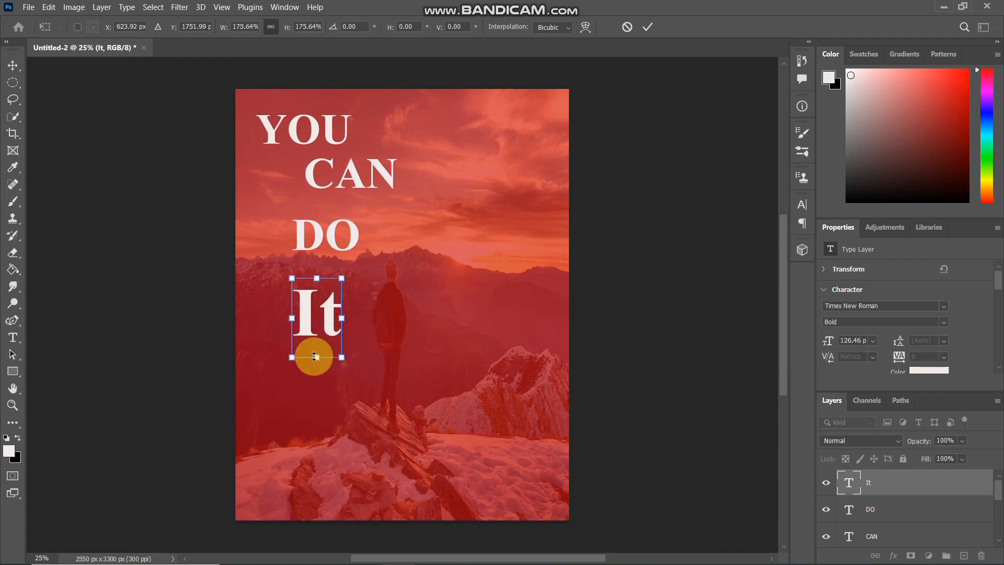
{"action": "left_click_drag", "start_coordinate": [317, 360], "coordinate": [317, 350]}
{"action": "left_click_drag", "start_coordinate": [311, 314], "coordinate": [307, 317]}
{"action": "key", "text": "Return"}
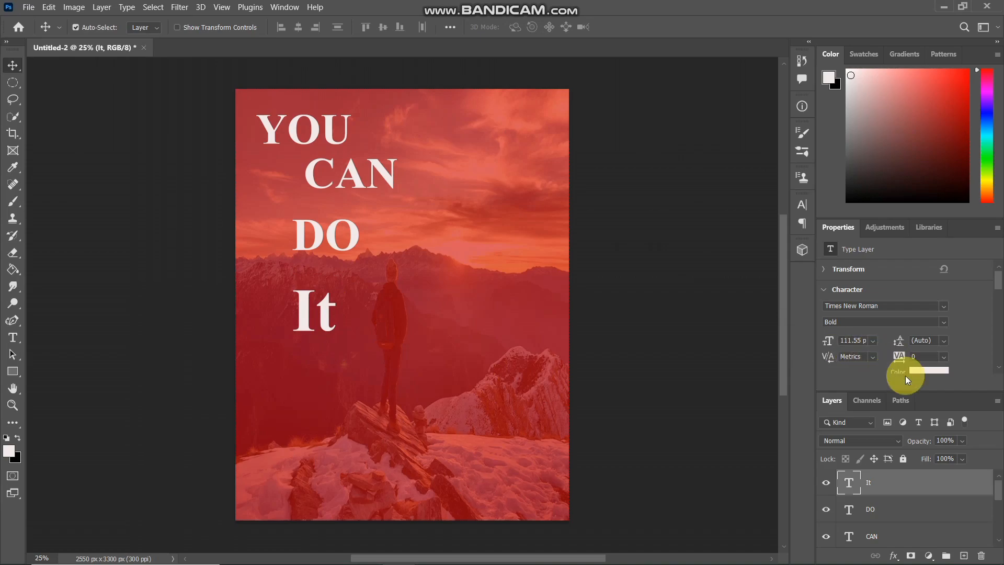
- Move the "DO" text slightly left and down, closer to "It"
{"action": "left_click", "coordinate": [889, 516]}
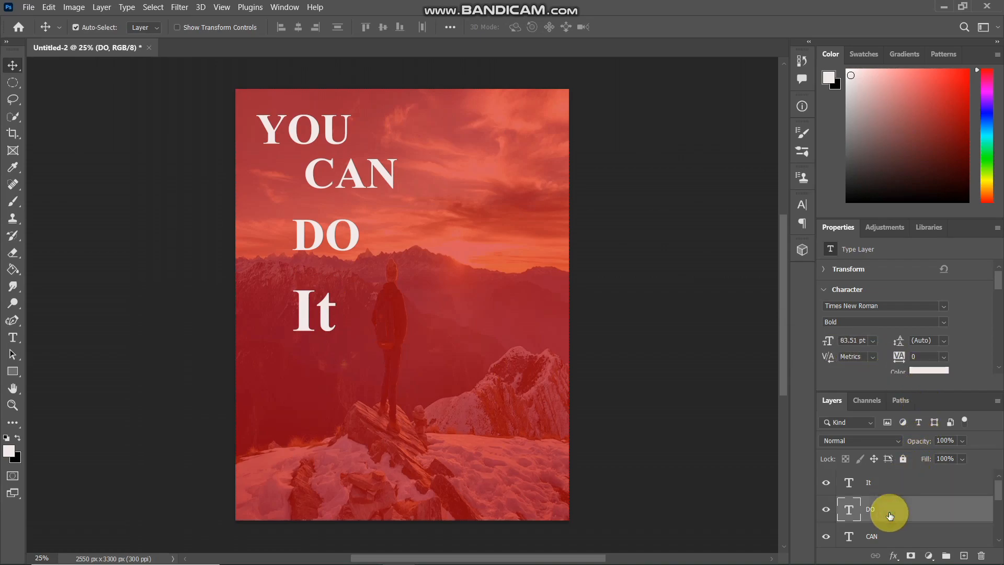
{"action": "key", "text": "ctrl+t"}
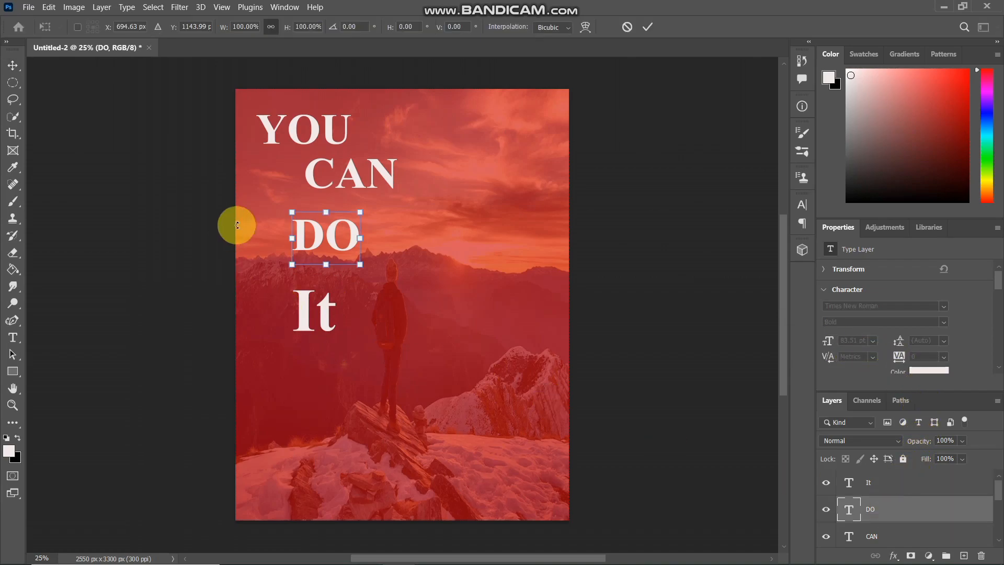
{"action": "left_click_drag", "start_coordinate": [330, 237], "coordinate": [311, 247]}
{"action": "key", "text": "Return"}
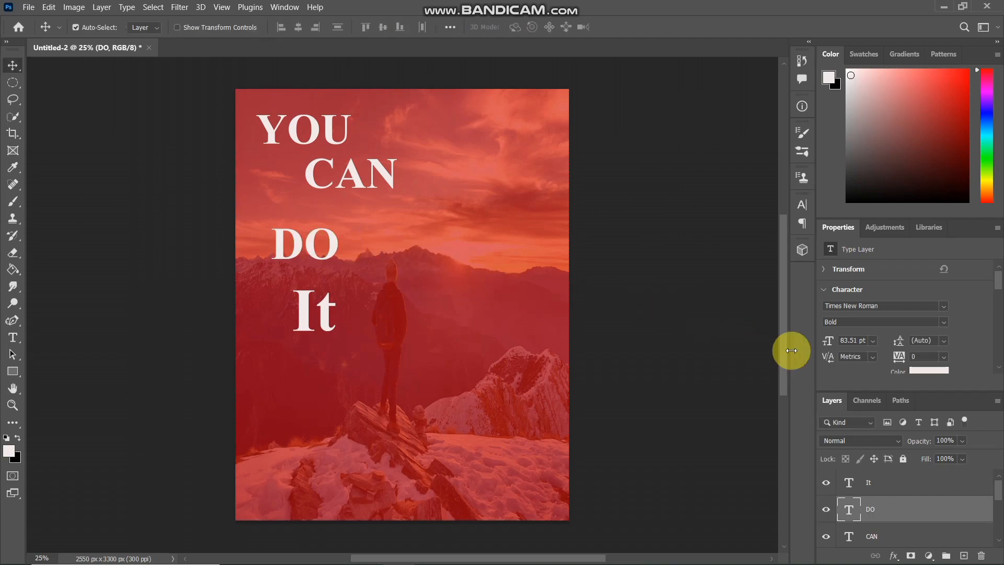
- Move the "CAN" text down and left so it sits between "YOU" and "DO" in the title column
{"action": "left_click", "coordinate": [887, 535]}
{"action": "key", "text": "ctrl+t"}
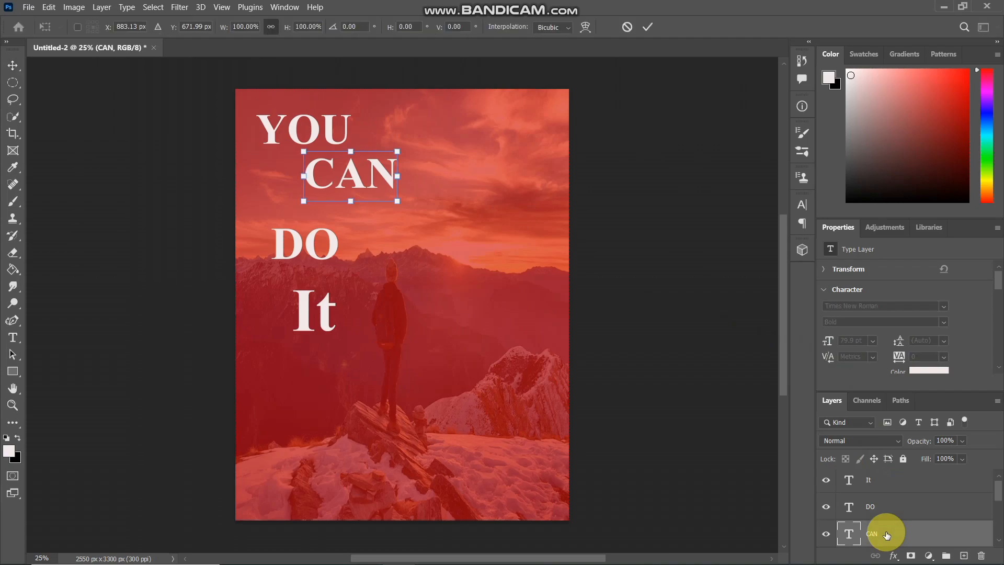
{"action": "mouse_move", "coordinate": [372, 171]}
{"action": "left_mouse_down"}
{"action": "mouse_move", "coordinate": [350, 181]}
{"action": "mouse_move", "coordinate": [370, 187]}
{"action": "left_mouse_up"}
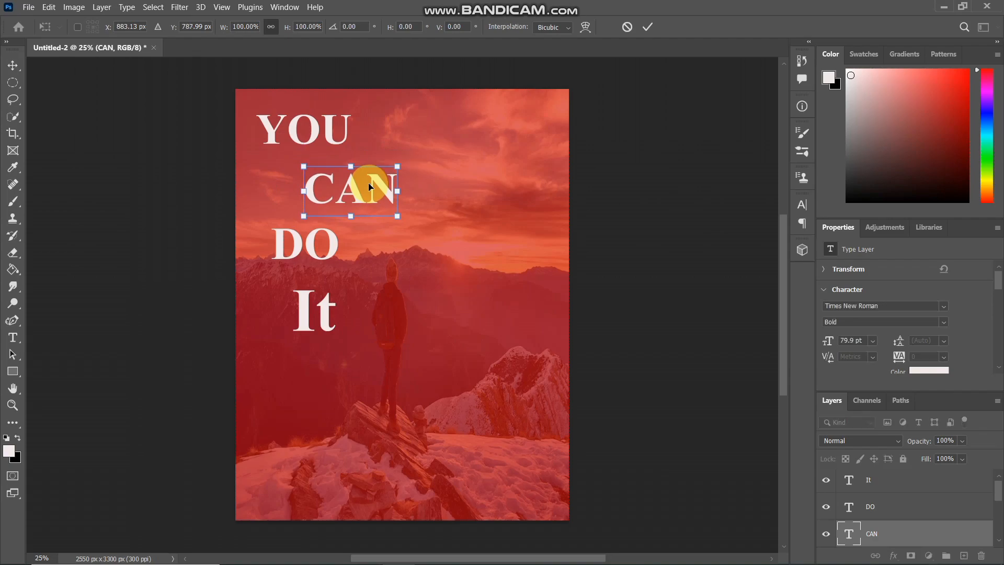
{"action": "key", "text": "Return"}
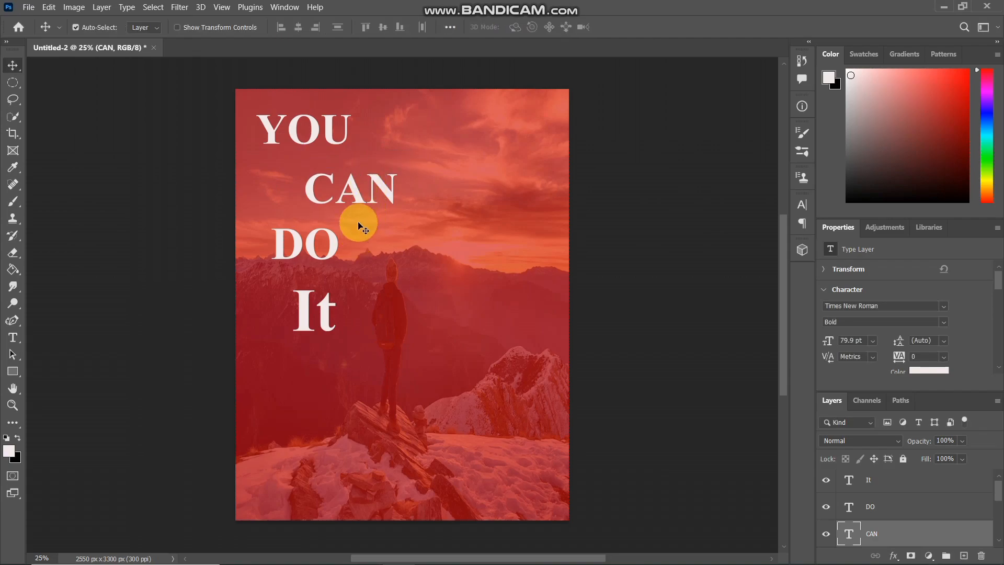
{"action": "key", "text": "ctrl+t"}
{"action": "left_click_drag", "start_coordinate": [359, 203], "coordinate": [318, 180]}
{"action": "key", "text": "Return"}
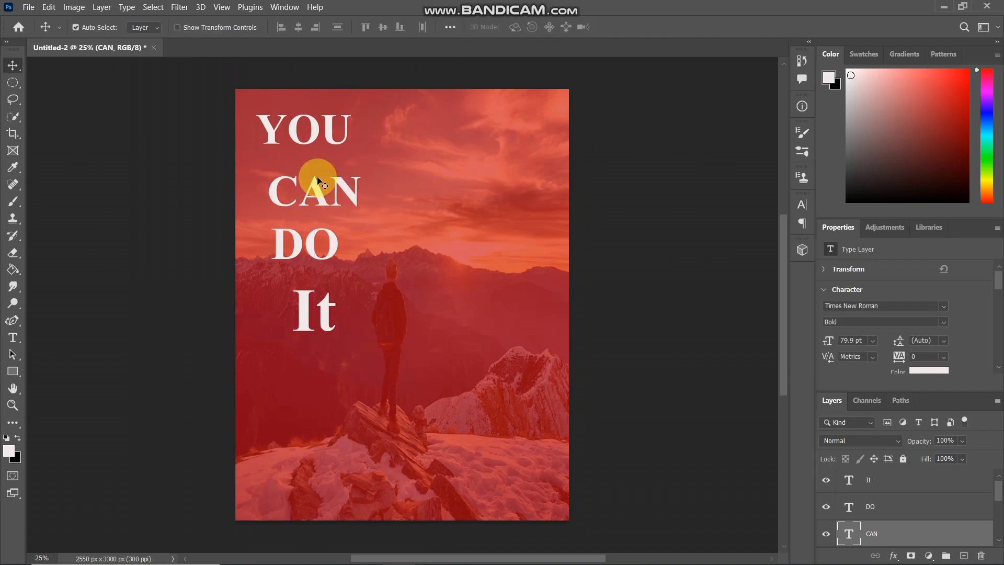